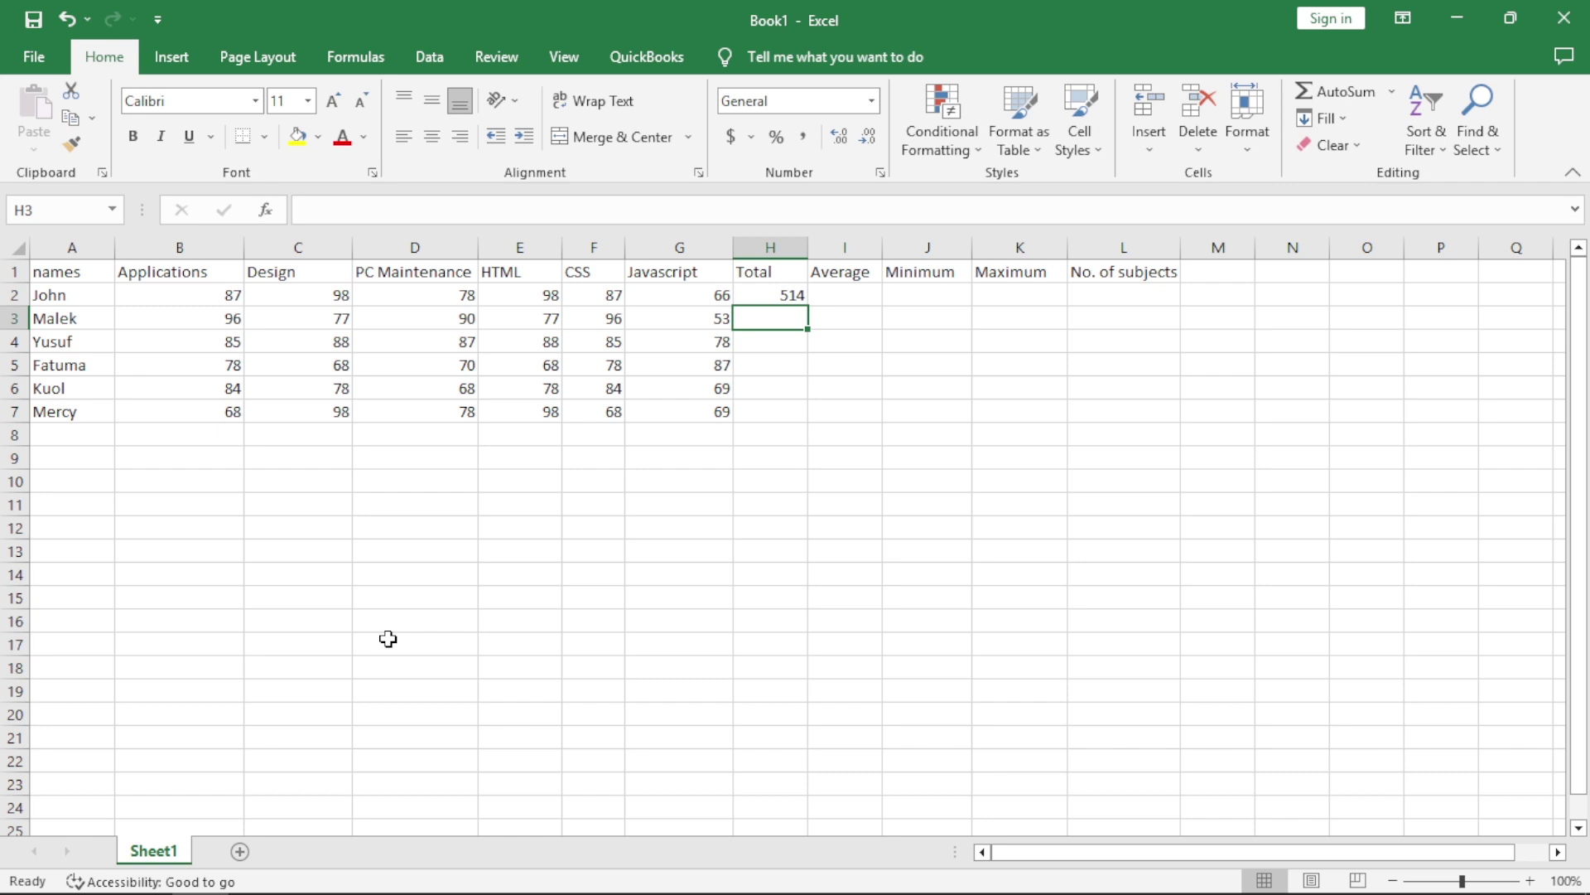
# - Select H2, the first student's Total cell
pyautogui.click(791, 296)
# - Clear the 514 total from H2 and select the student marks in A2:G7
pyautogui.press('Delete')
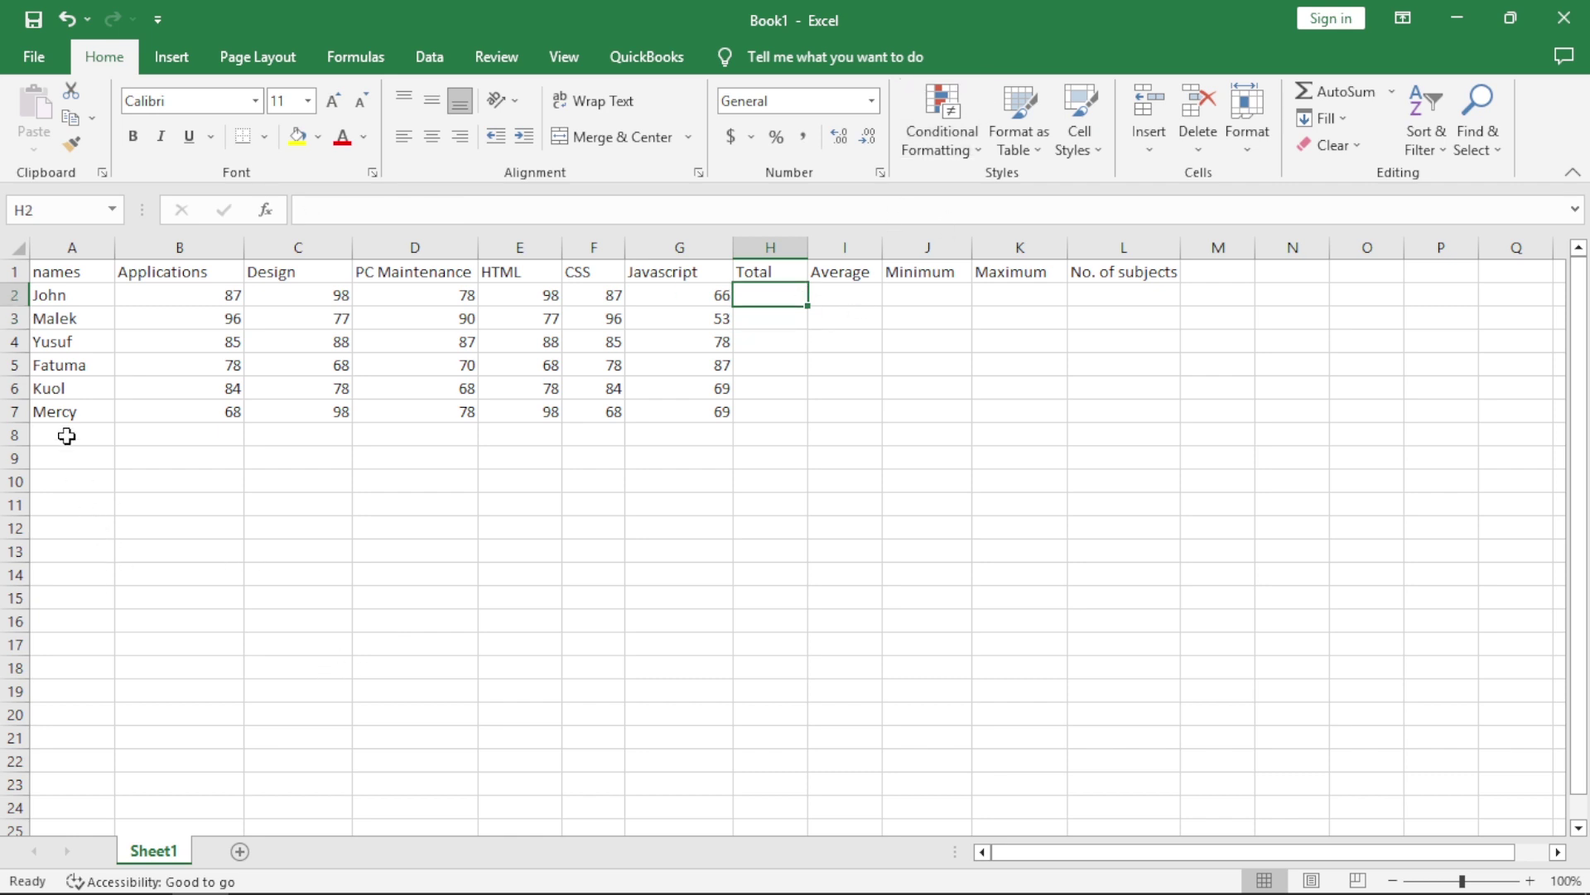
pyautogui.moveTo(53, 289); pyautogui.dragTo(739, 407)
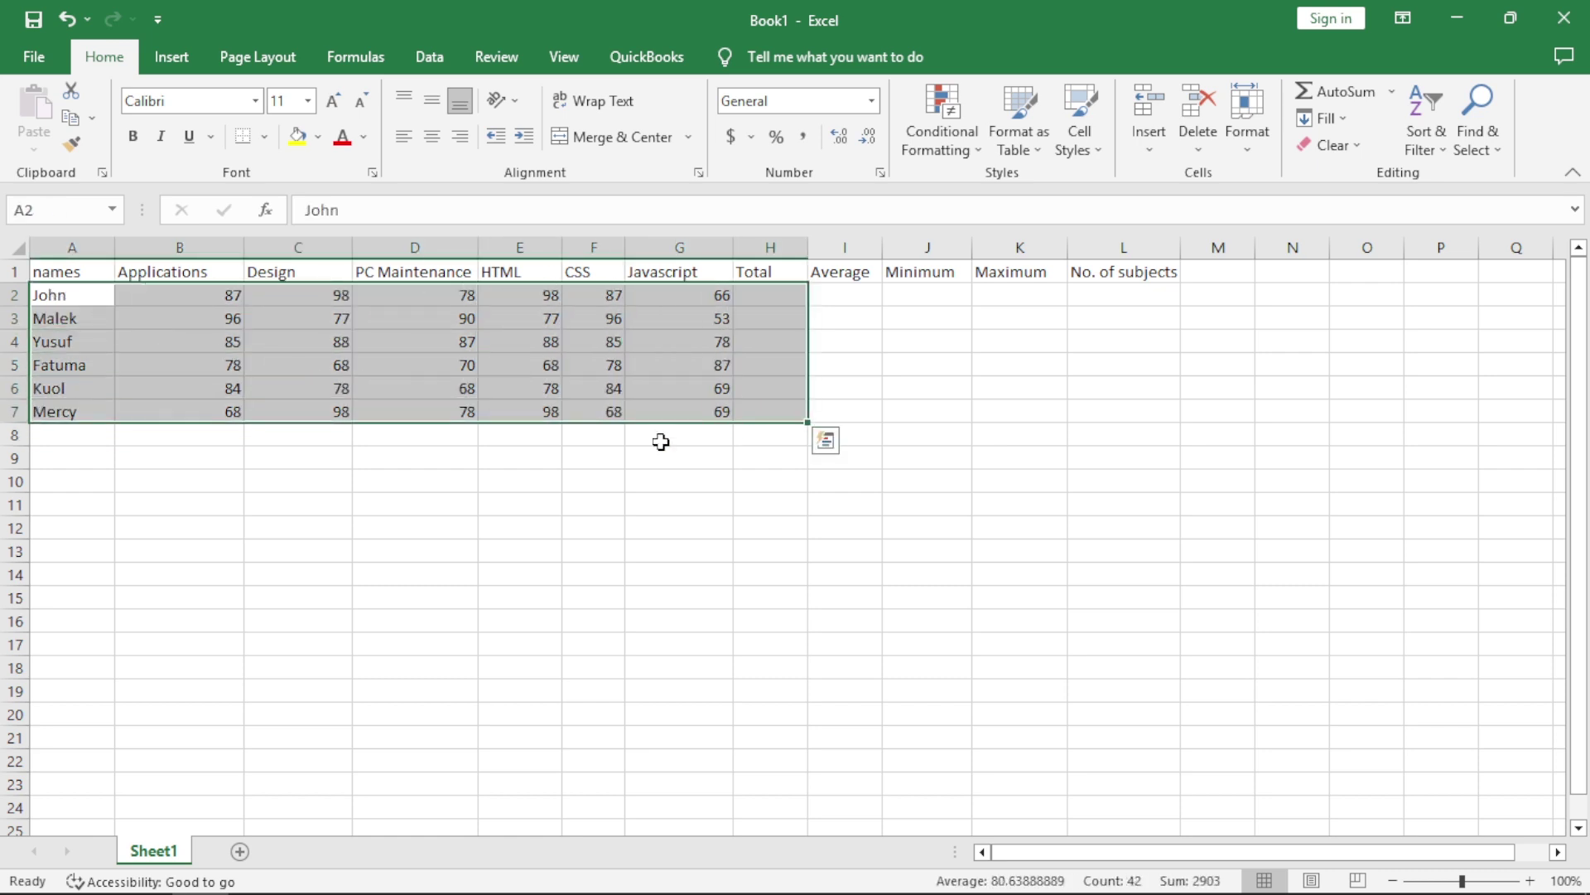
pyautogui.click(415, 527)
# - Select each header from Applications (B1) through Total (H1), then cells H2 and B2
pyautogui.click(175, 280)
pyautogui.click(340, 278)
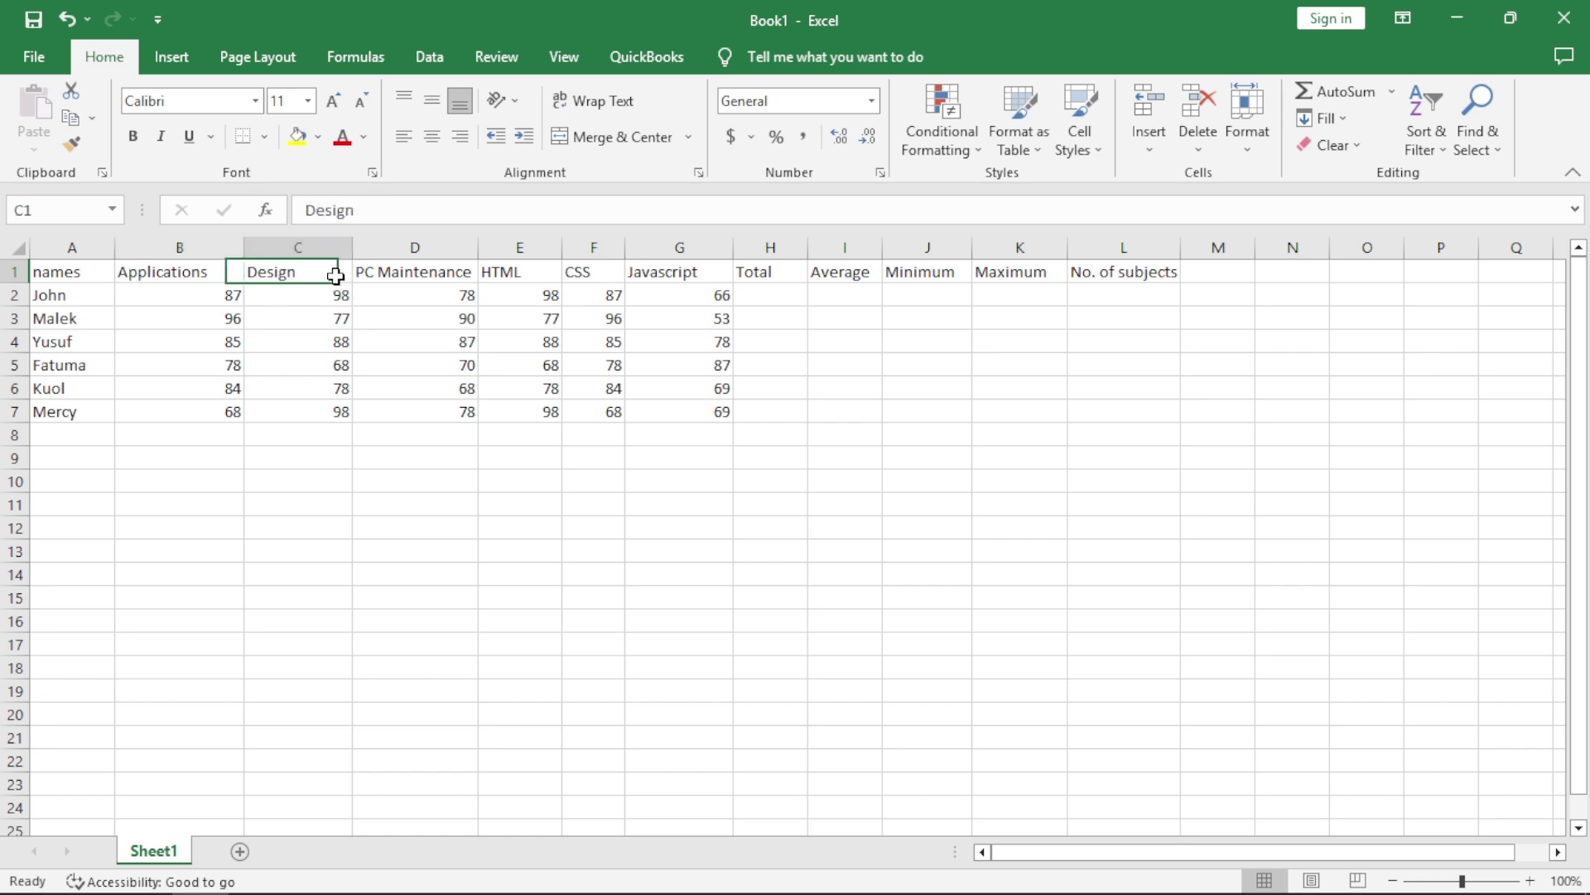
pyautogui.click(430, 273)
pyautogui.click(537, 276)
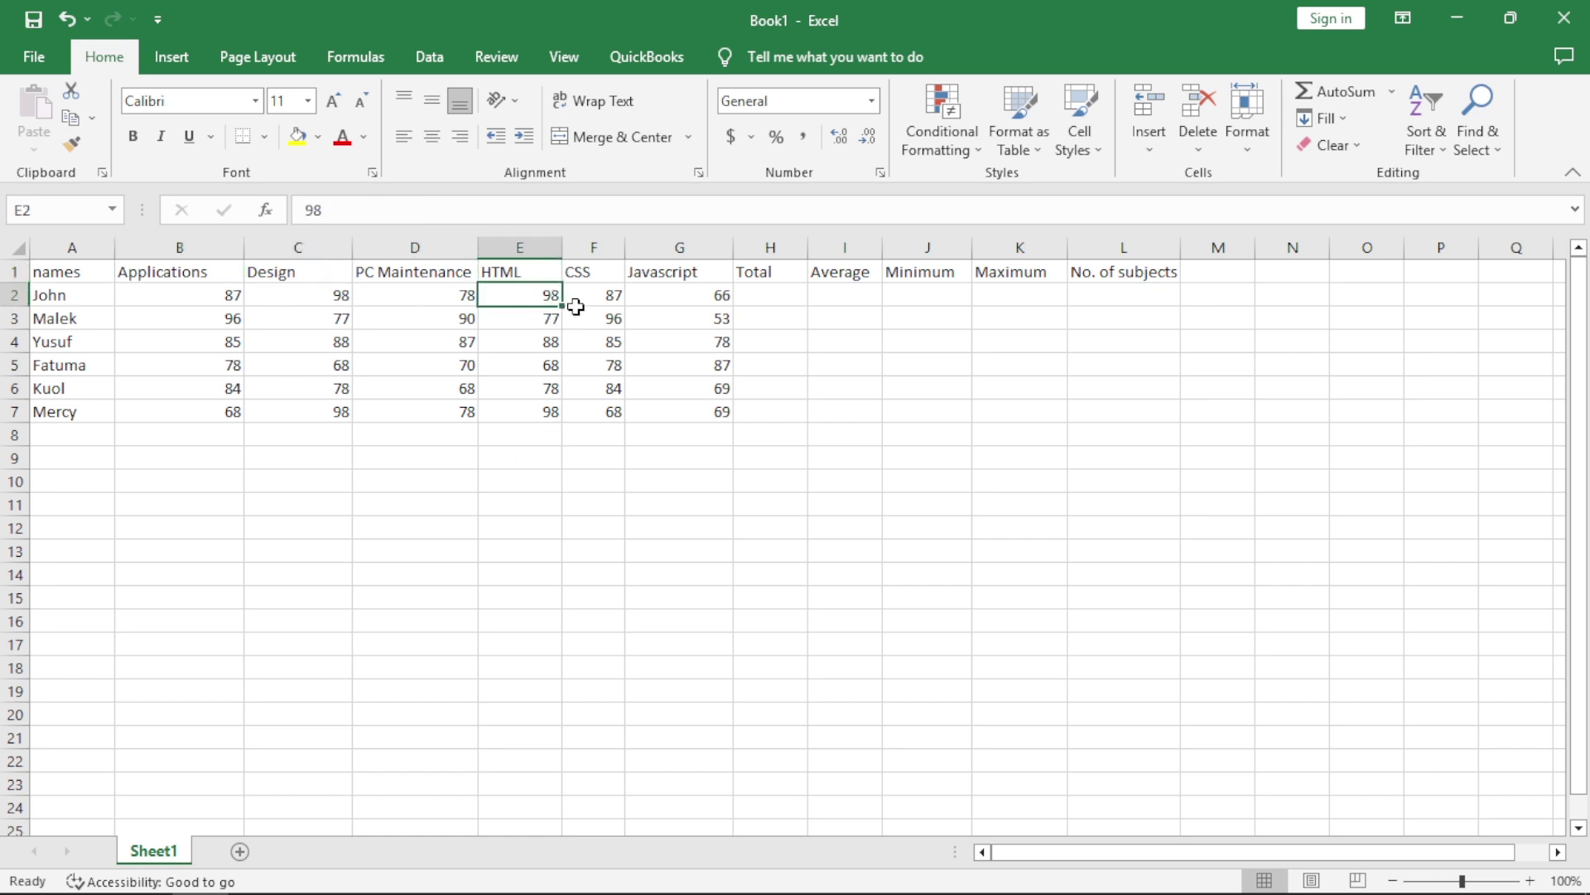
pyautogui.click(594, 272)
pyautogui.click(663, 275)
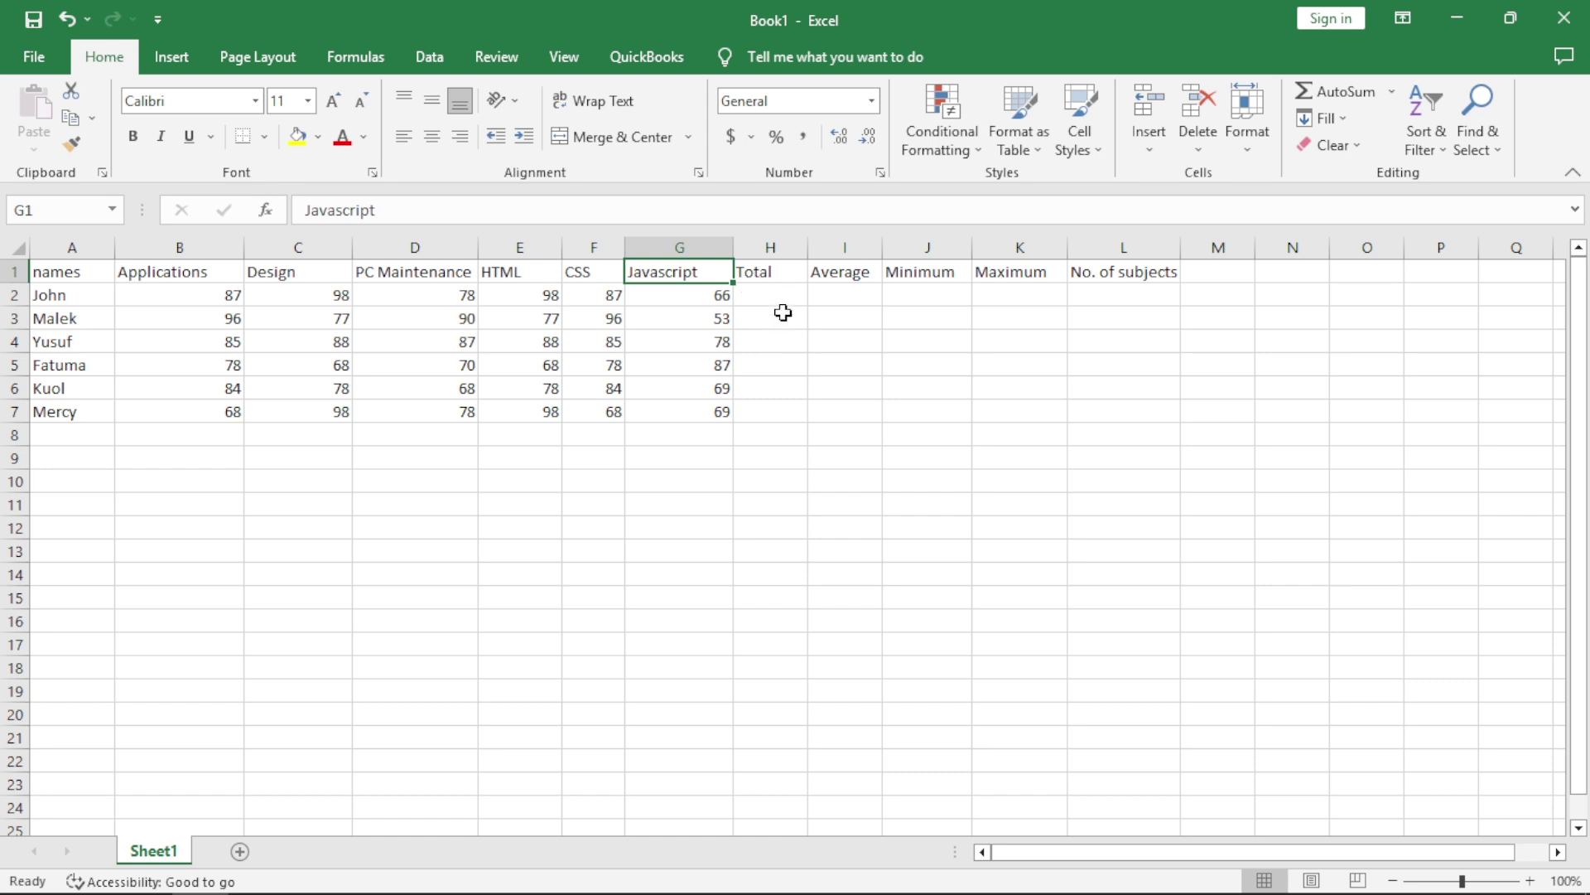
pyautogui.click(776, 275)
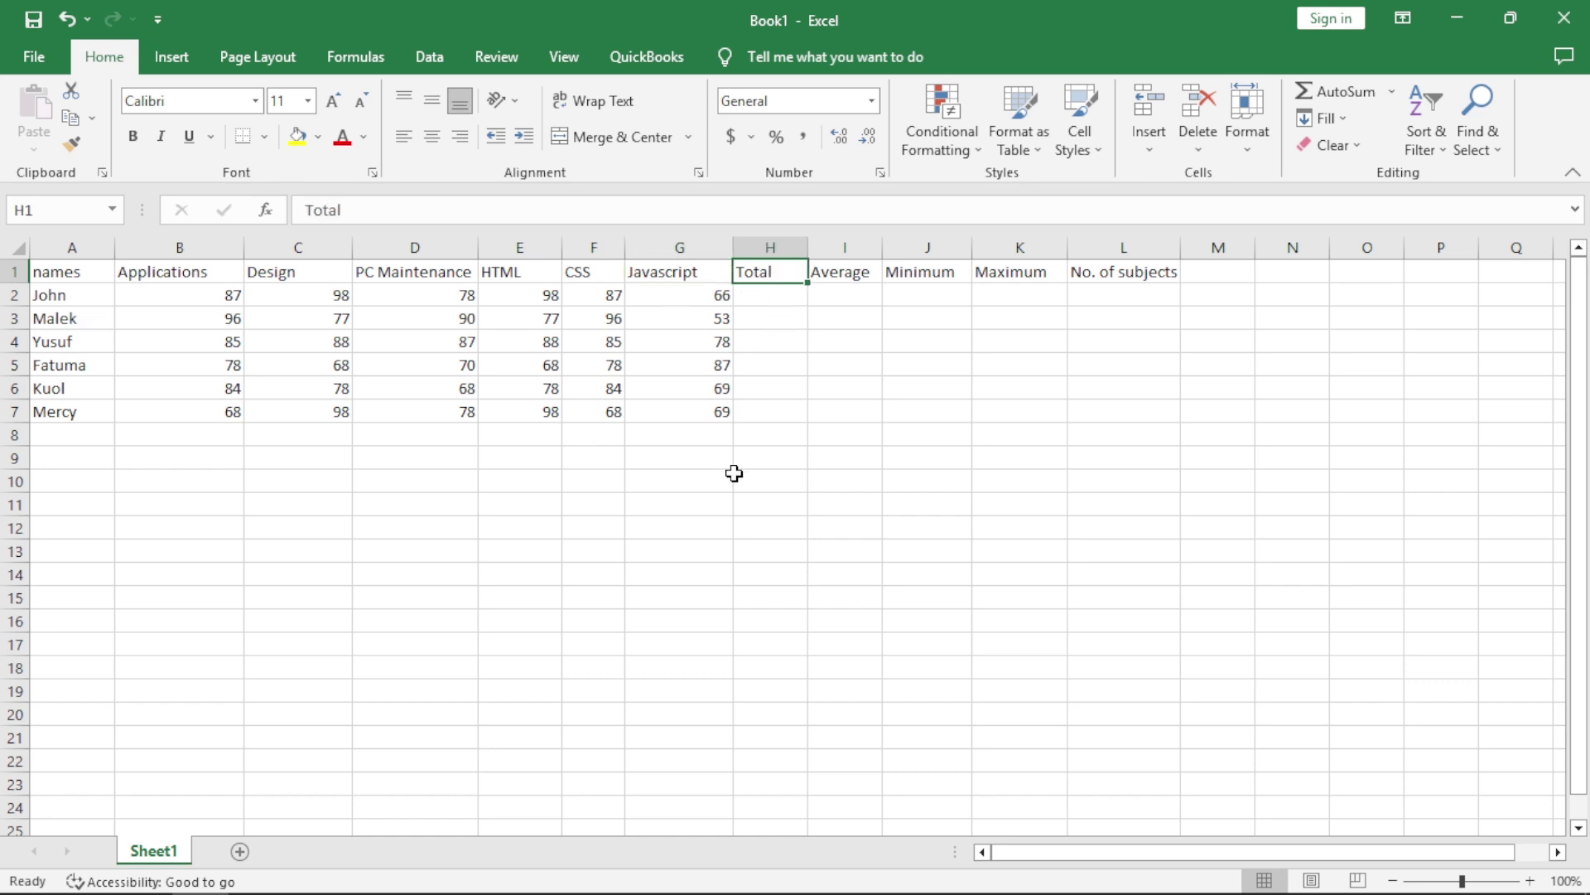
pyautogui.click(782, 294)
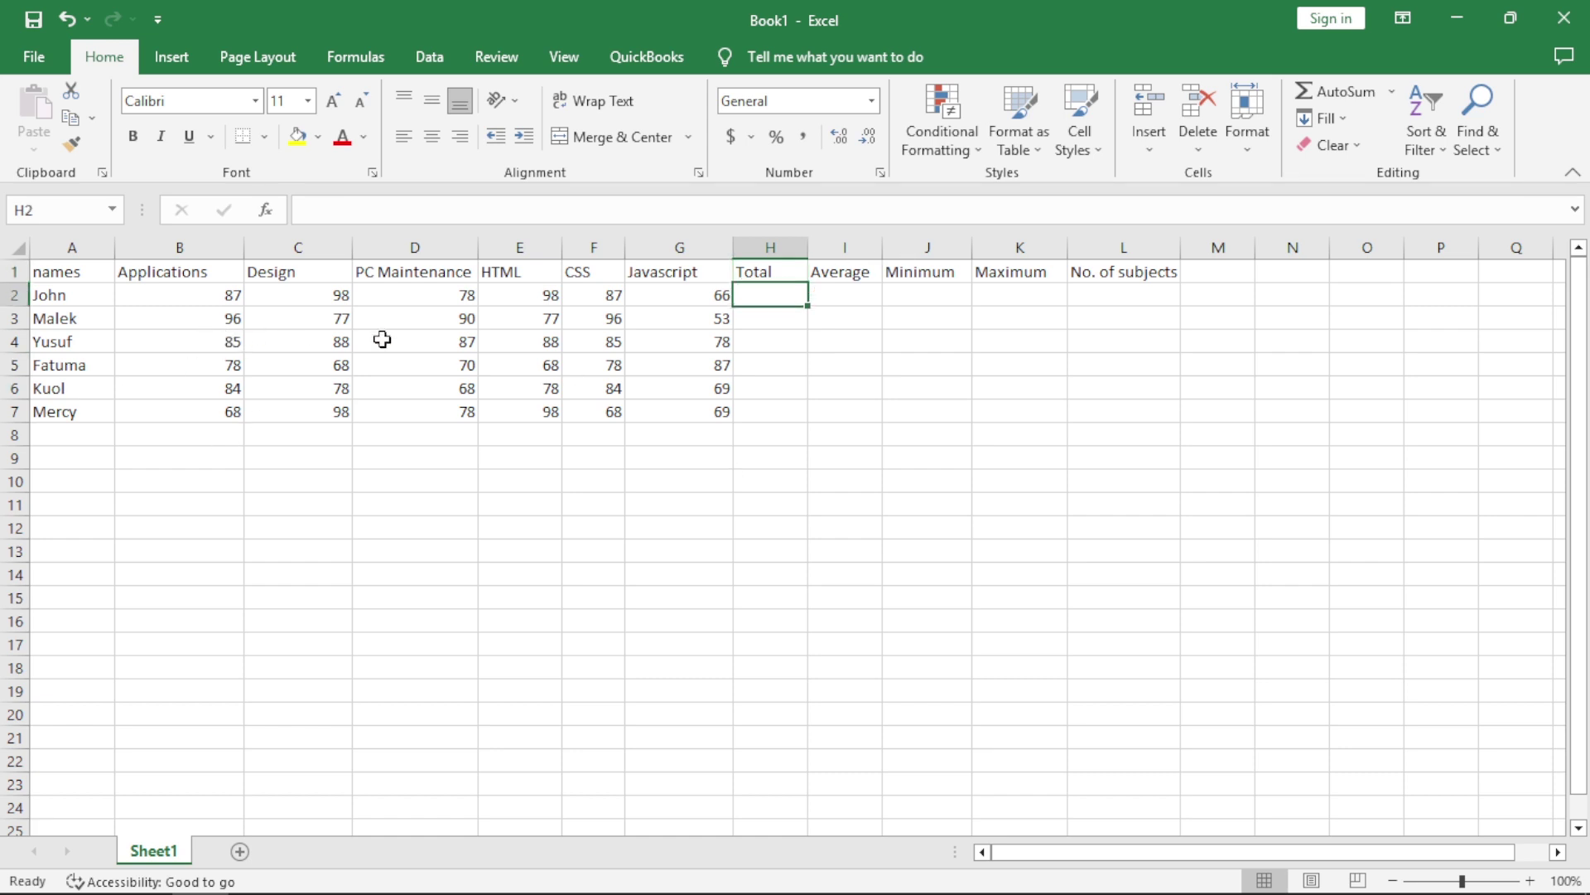
pyautogui.click(193, 301)
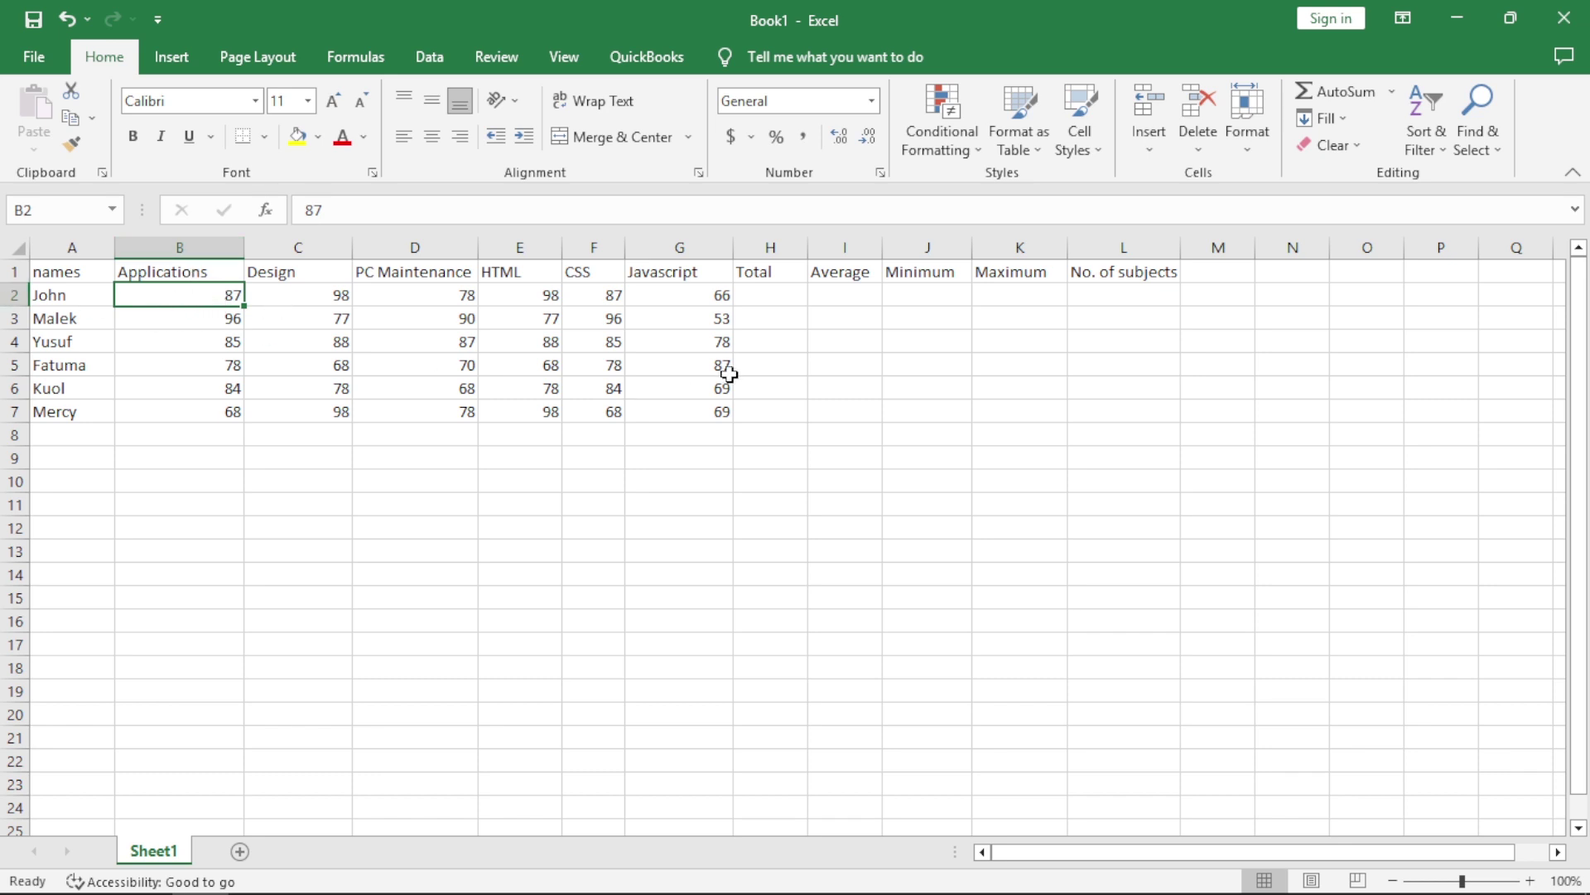
# - In H2, start the total formula as =b2+c2+
pyautogui.click(770, 294)
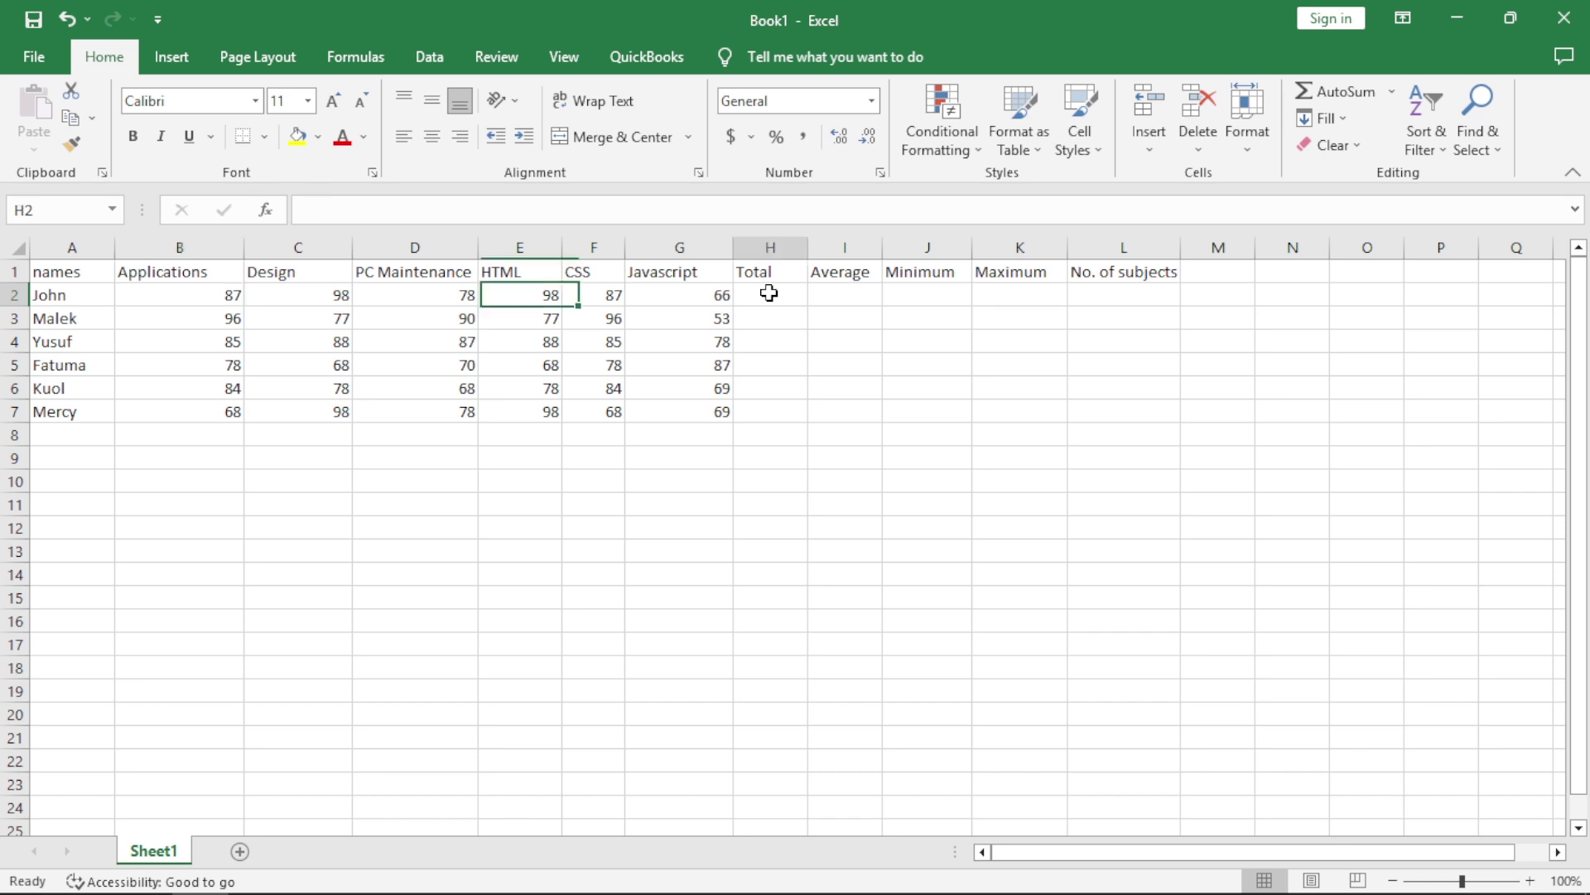
pyautogui.write('=')
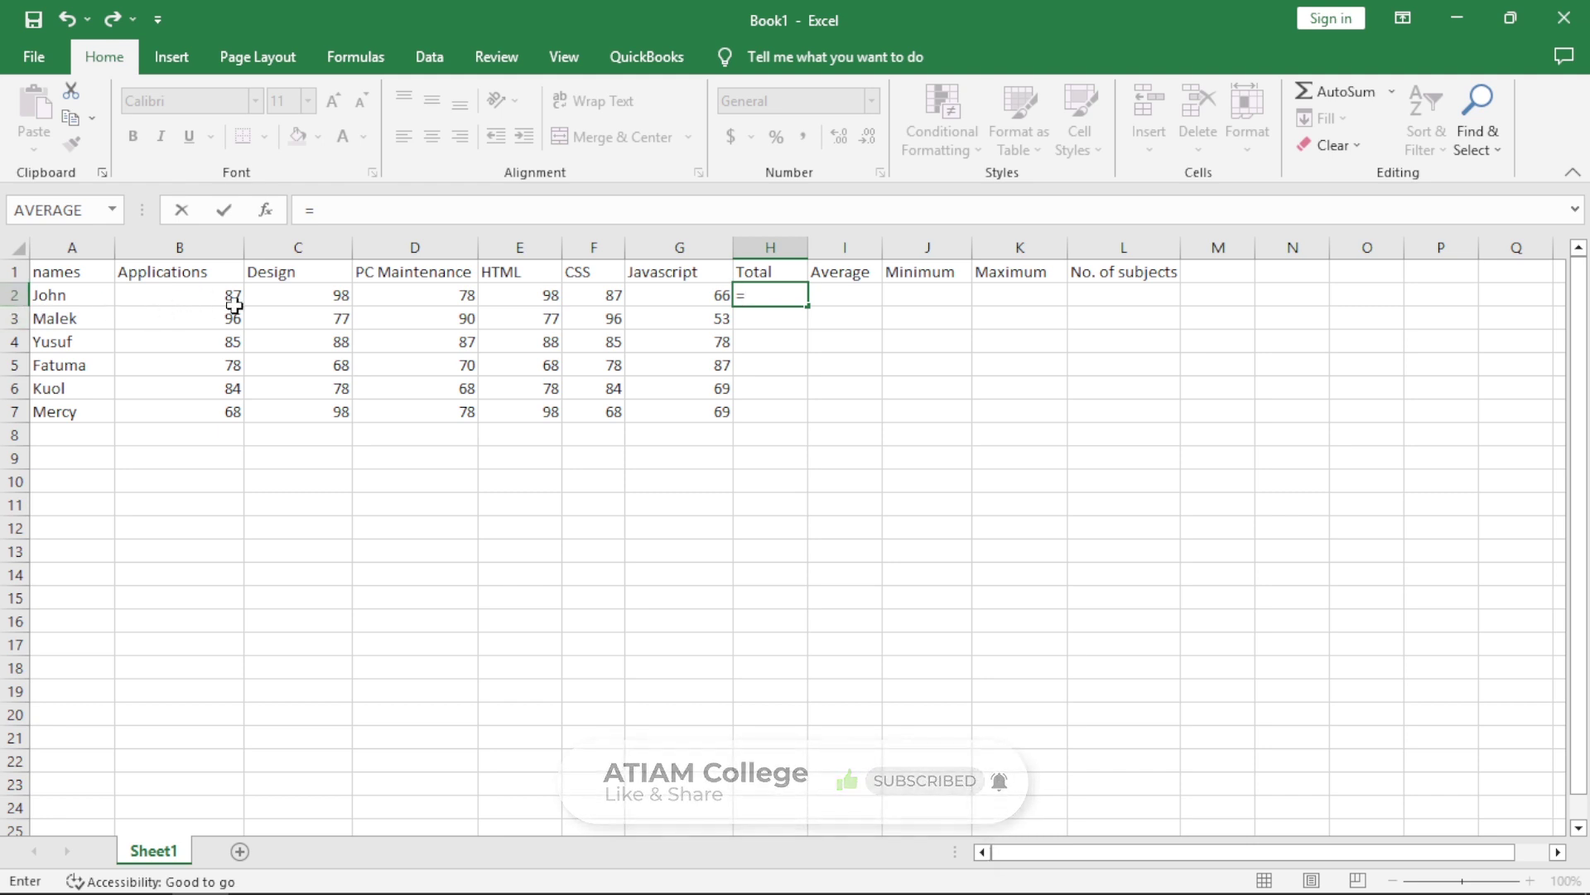
pyautogui.click(182, 295)
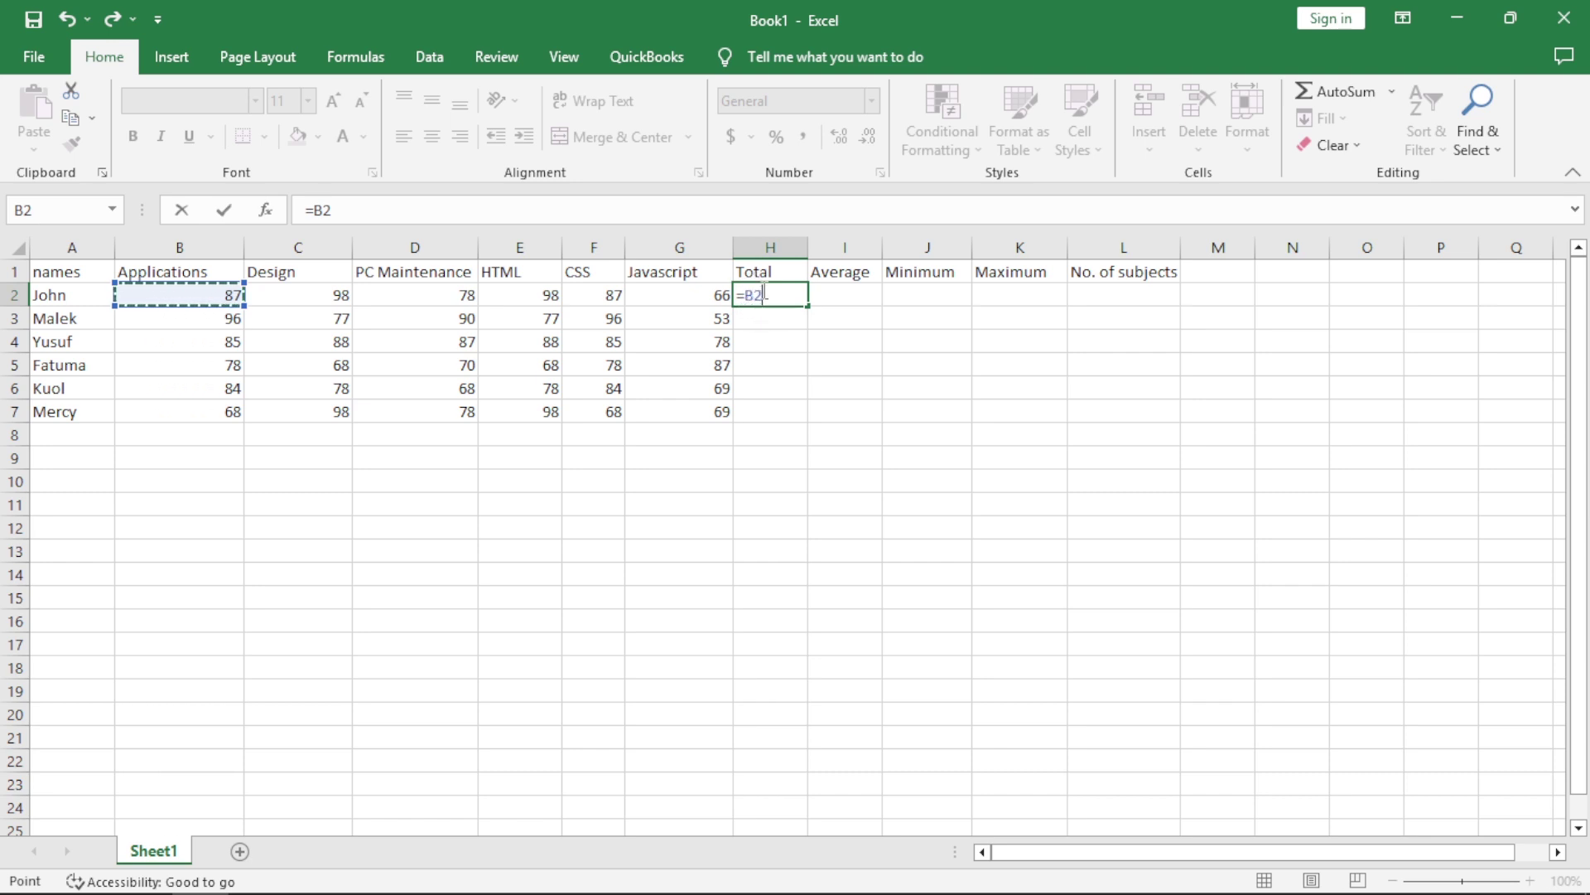
pyautogui.press('BackSpace')
pyautogui.press('BackSpace')
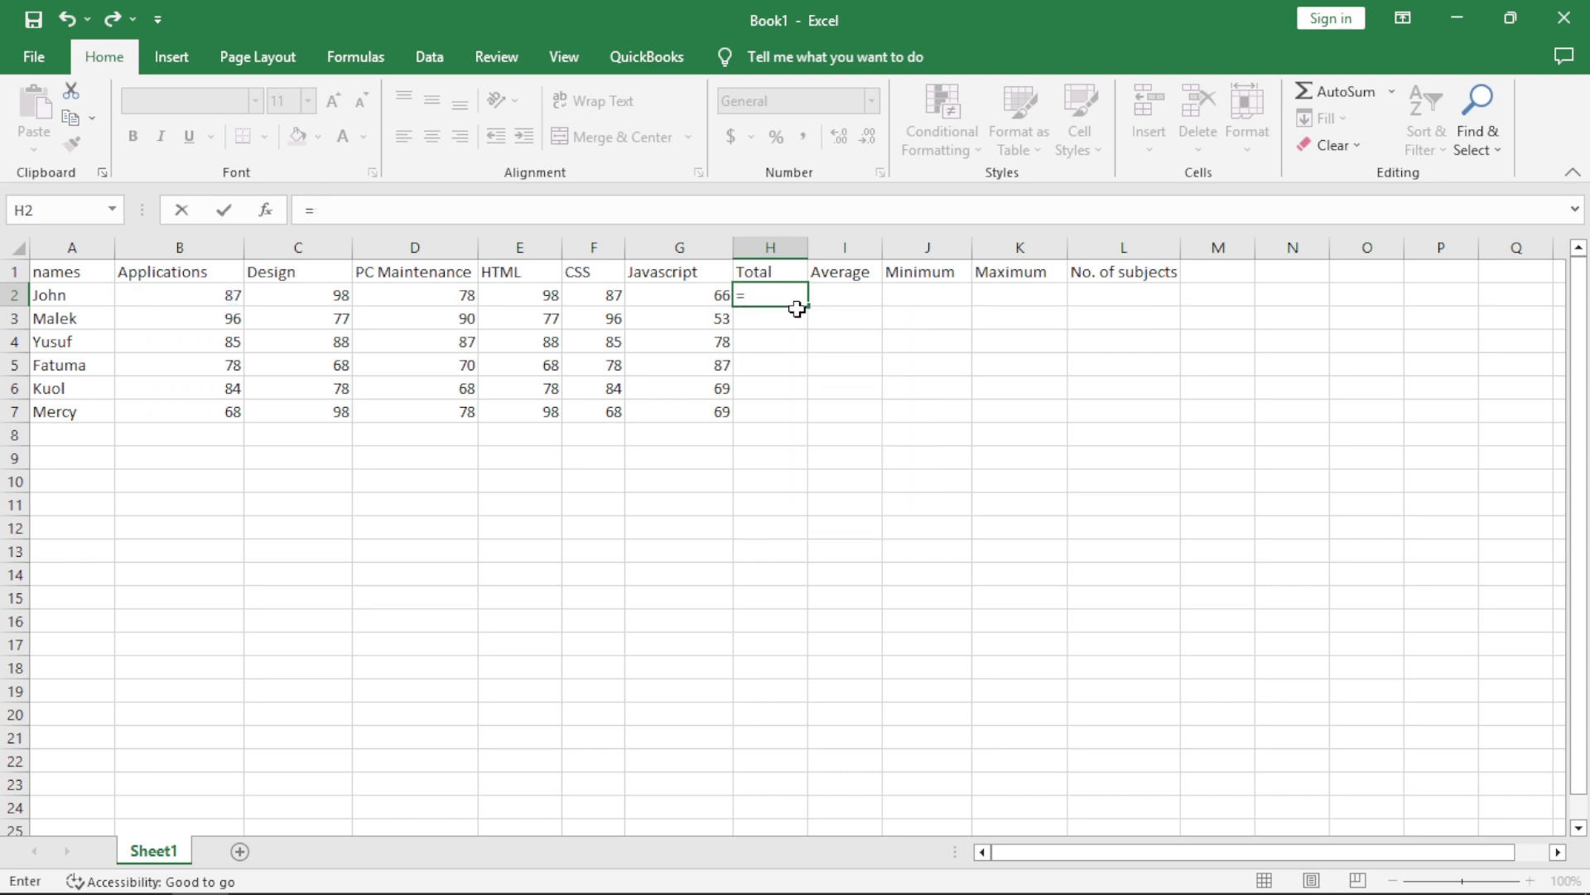
pyautogui.write('b2')
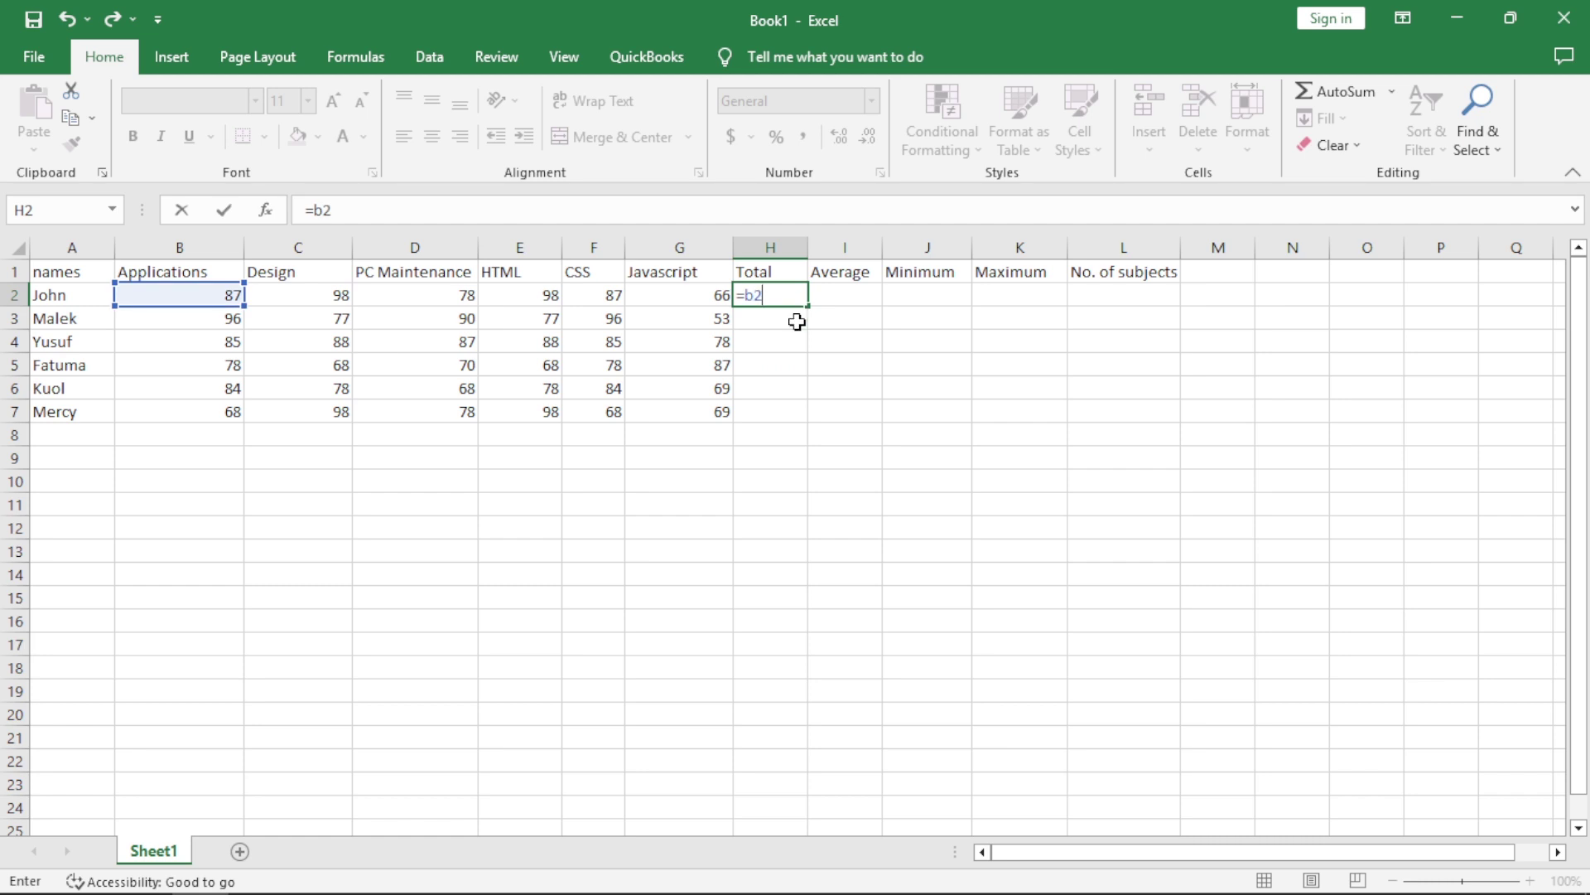
pyautogui.write('+')
pyautogui.click(304, 298)
pyautogui.press('BackSpace')
pyautogui.press('BackSpace')
pyautogui.write('c2')
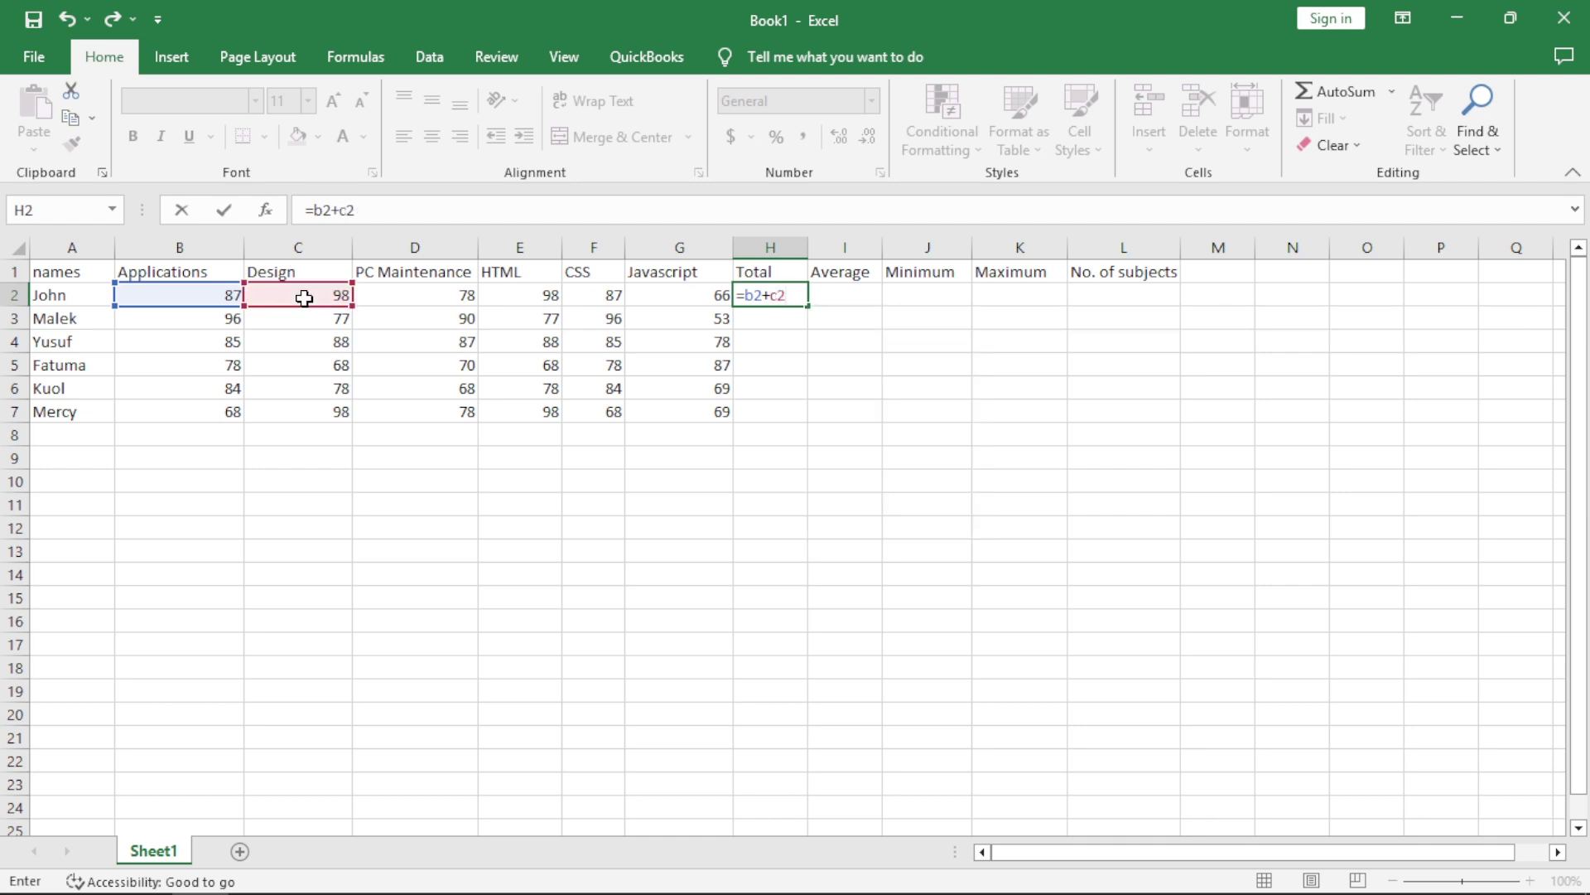
pyautogui.write('+')
# - Complete the formula with D2, E2, F2 and G2, giving a total of 514
pyautogui.click(378, 299)
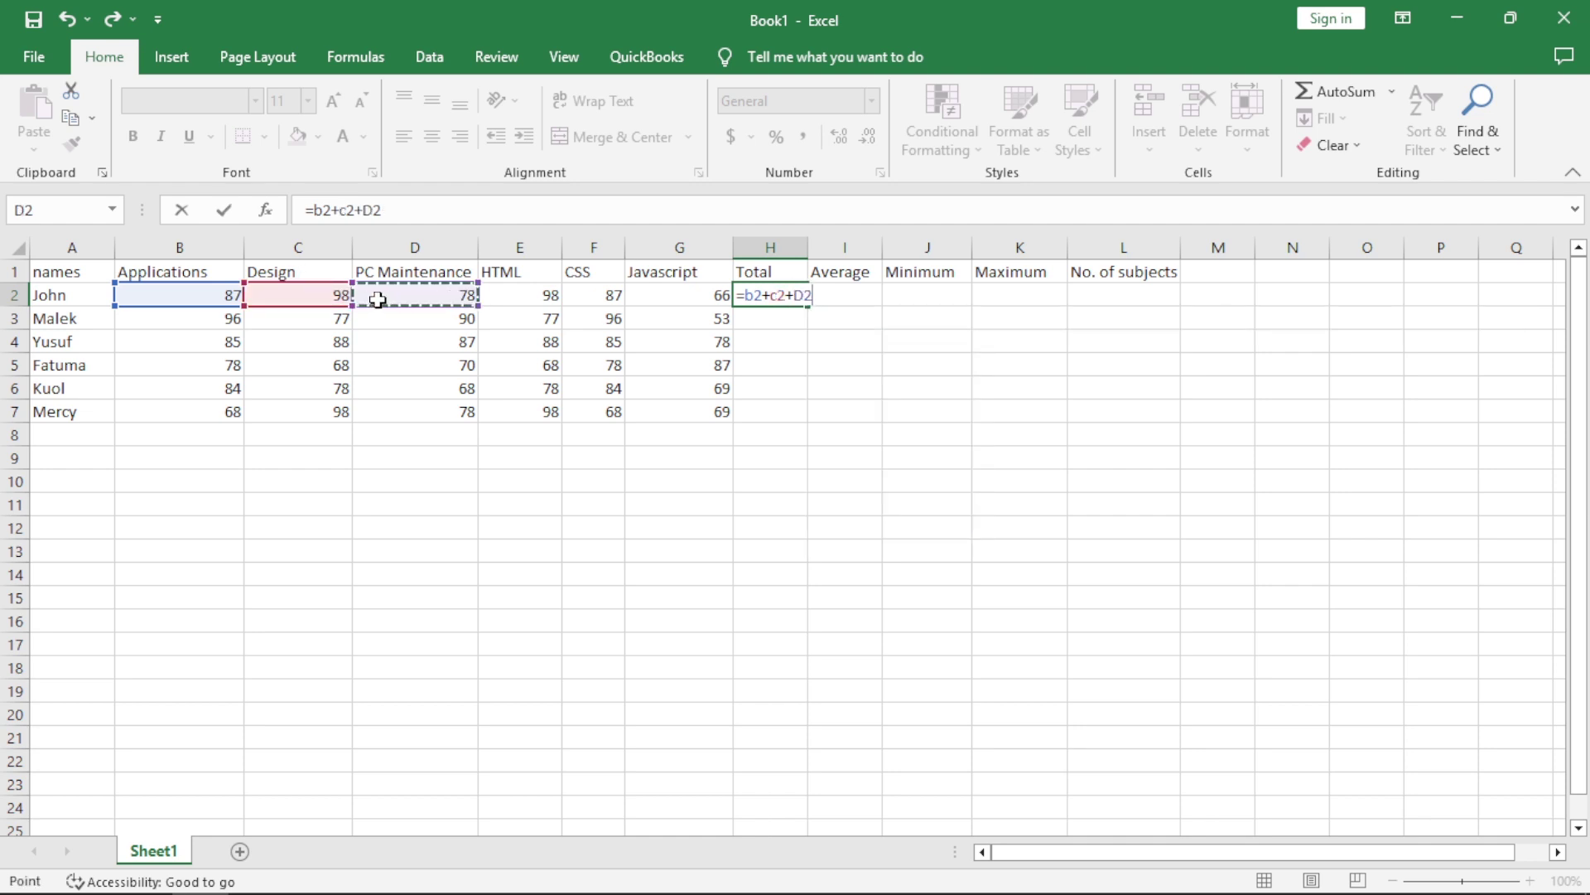
pyautogui.write('+')
pyautogui.click(514, 296)
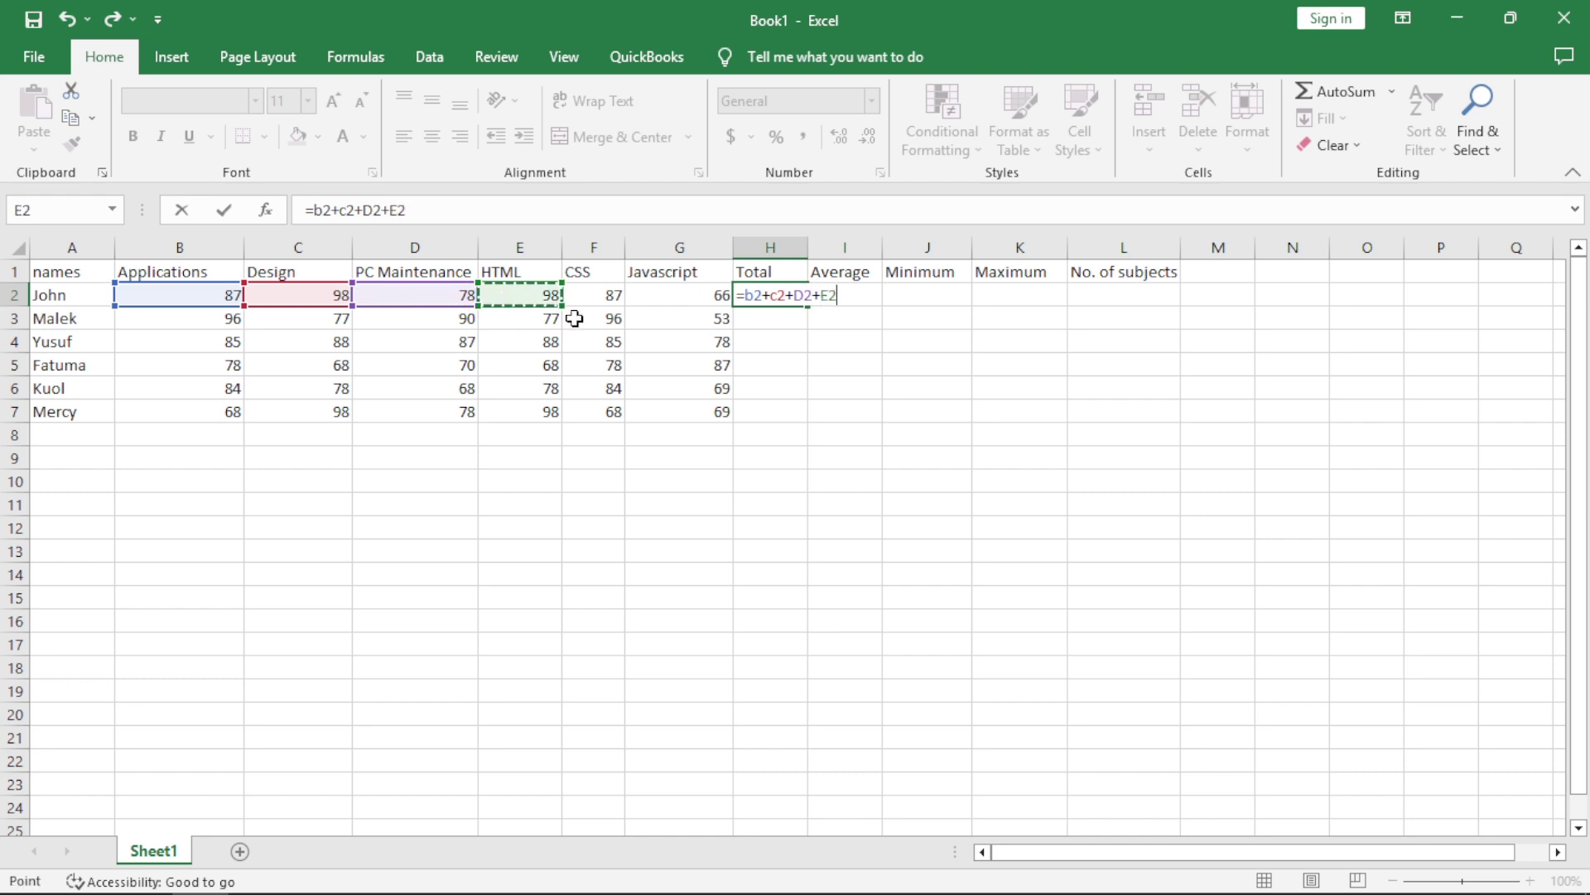
pyautogui.write('+')
pyautogui.click(611, 298)
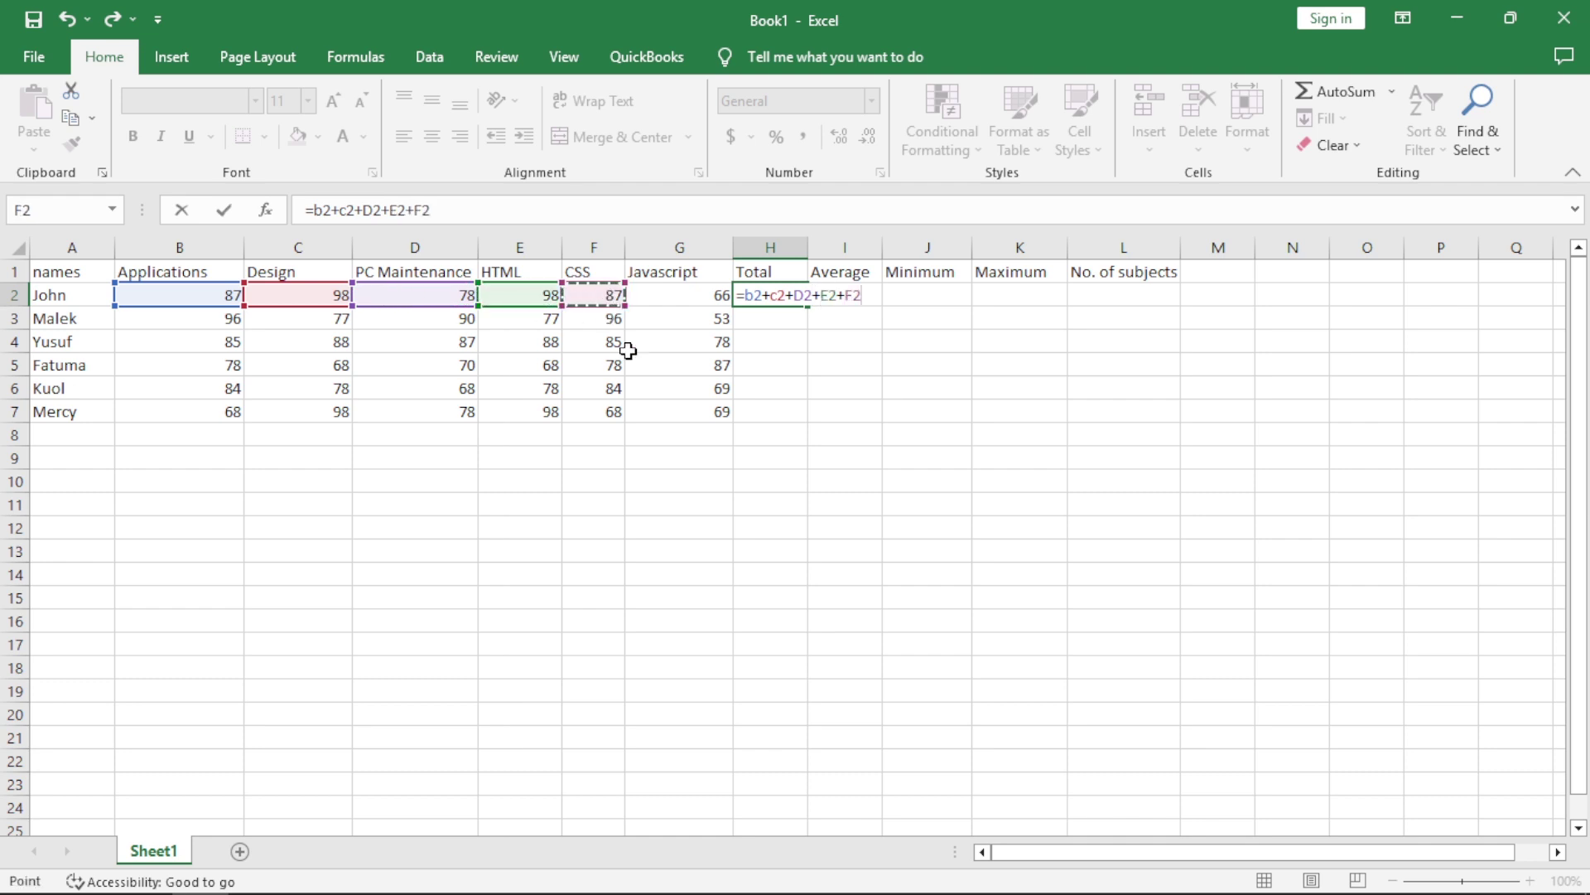
pyautogui.write('+')
pyautogui.click(660, 296)
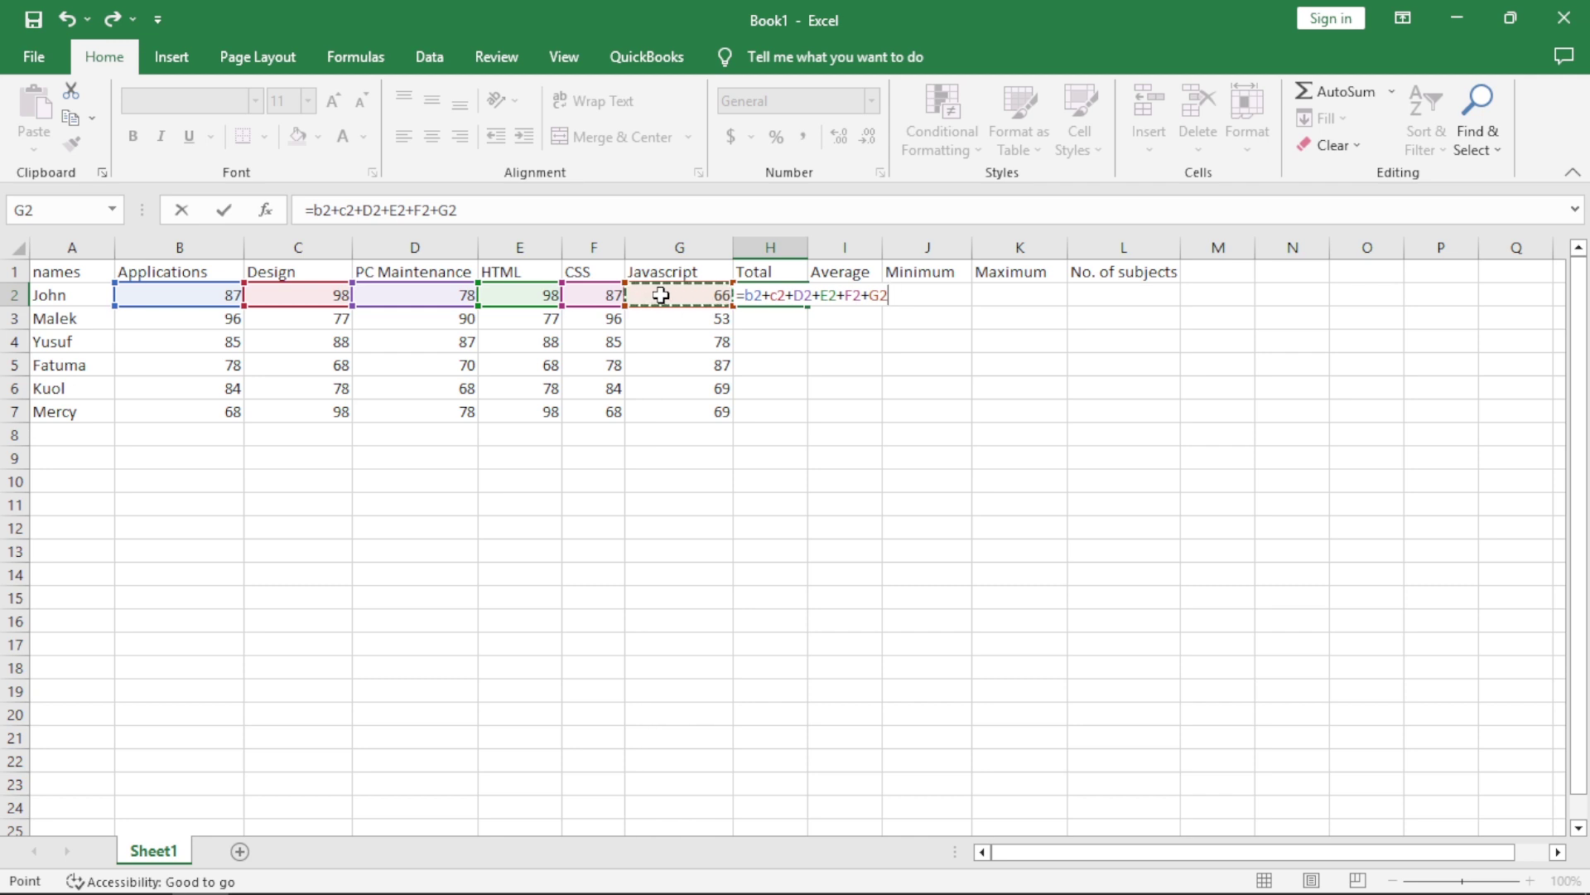
pyautogui.press('Return')
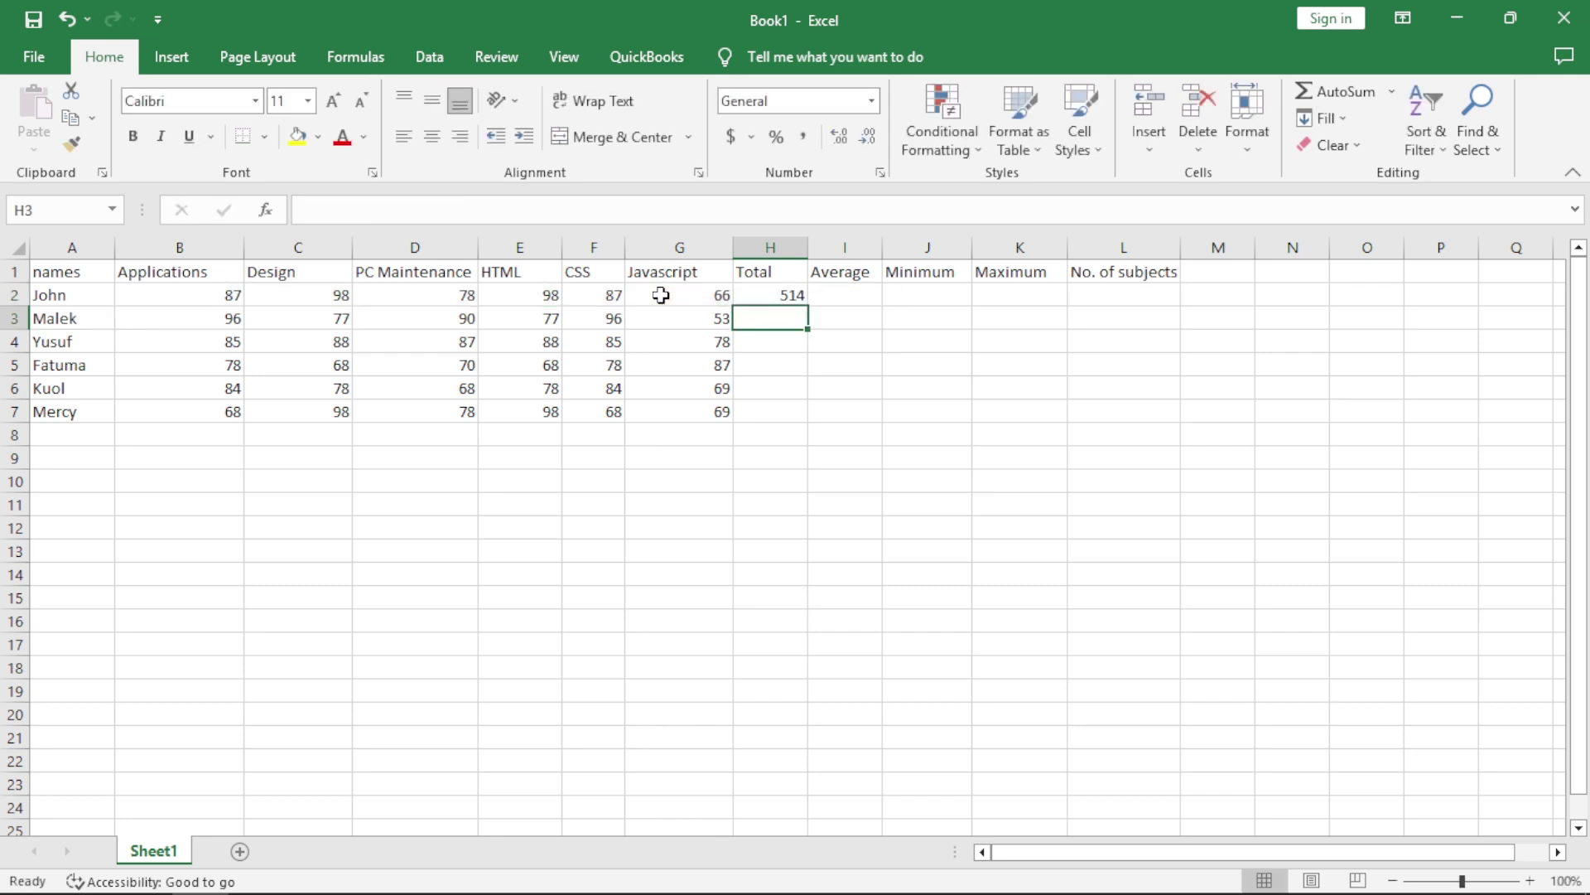
# - Delete the total formula from H2 and select empty cell H10
pyautogui.click(777, 290)
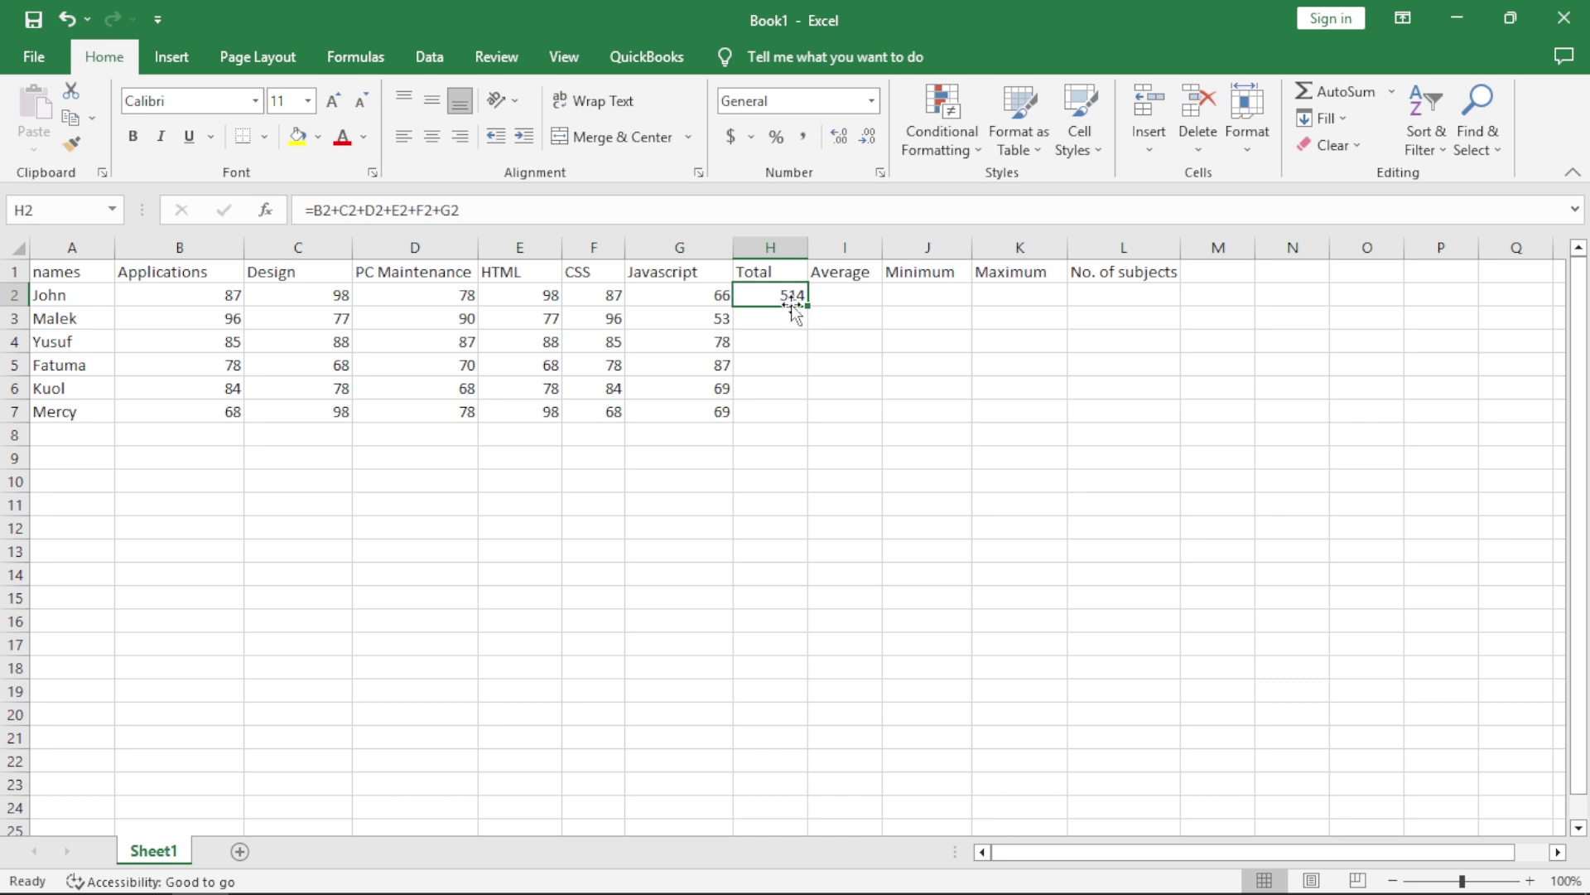
pyautogui.press('Delete')
pyautogui.click(776, 477)
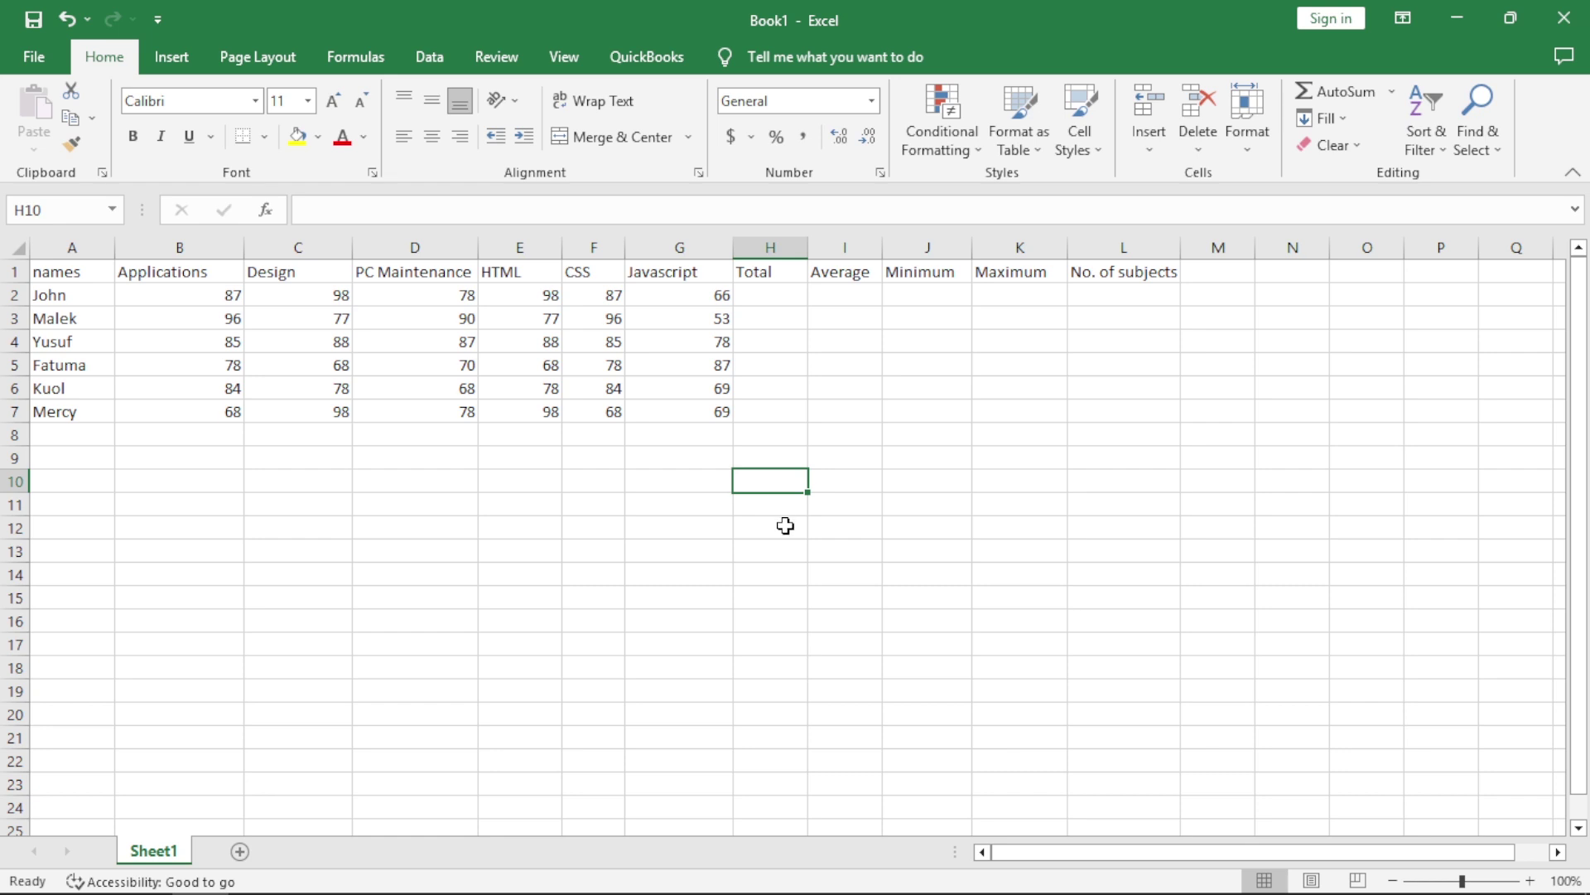
# - Enter 'mon' in H10 and 'tue' in H11, then reselect H10
pyautogui.write('mon')
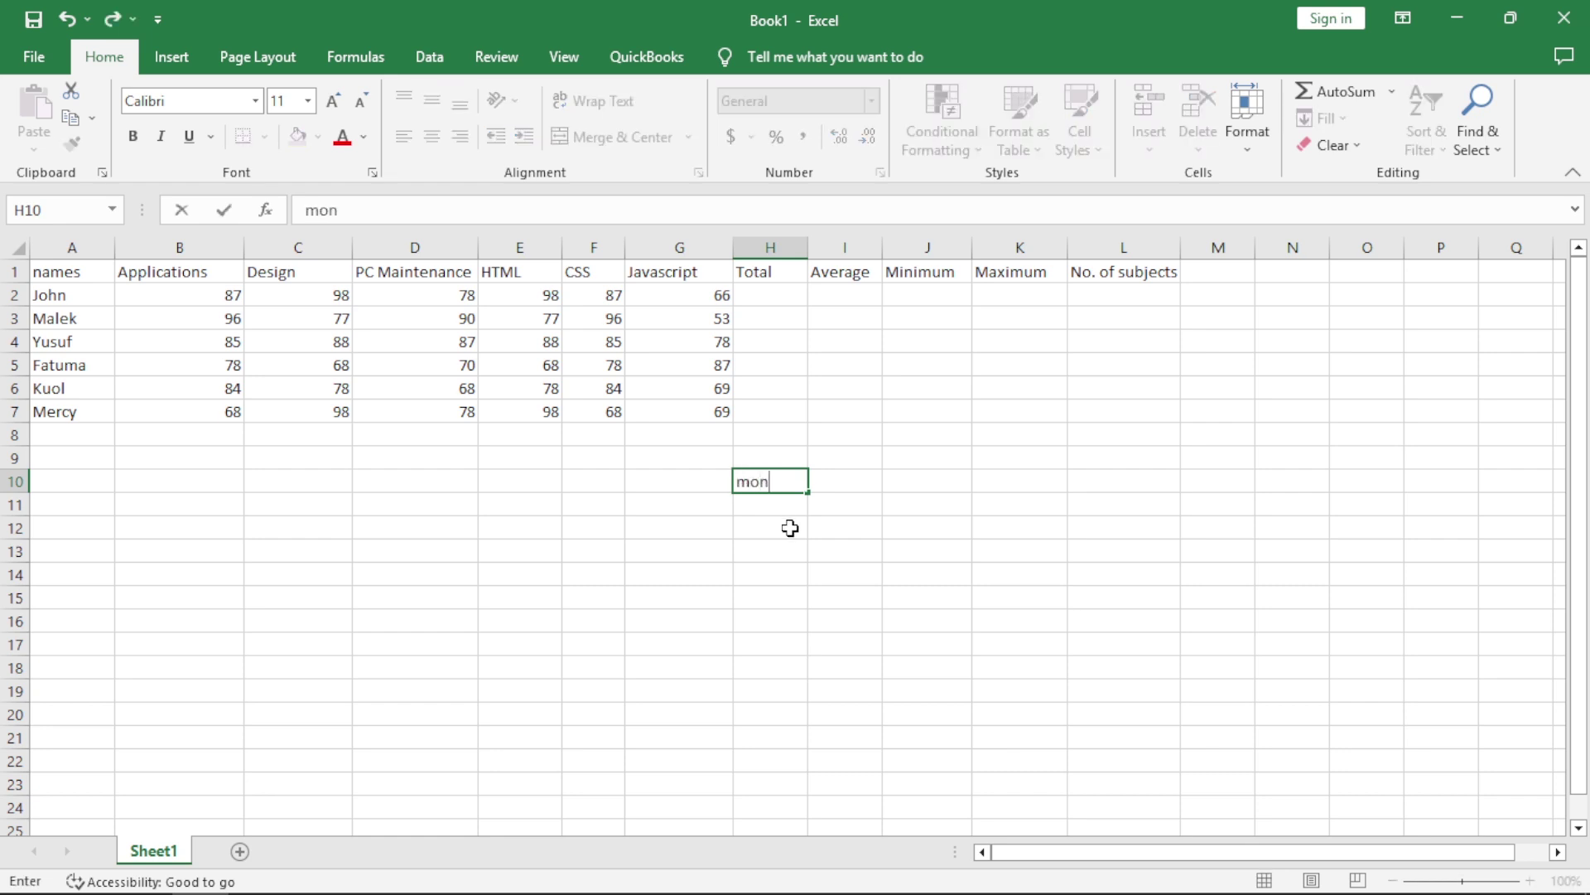
pyautogui.press('Return')
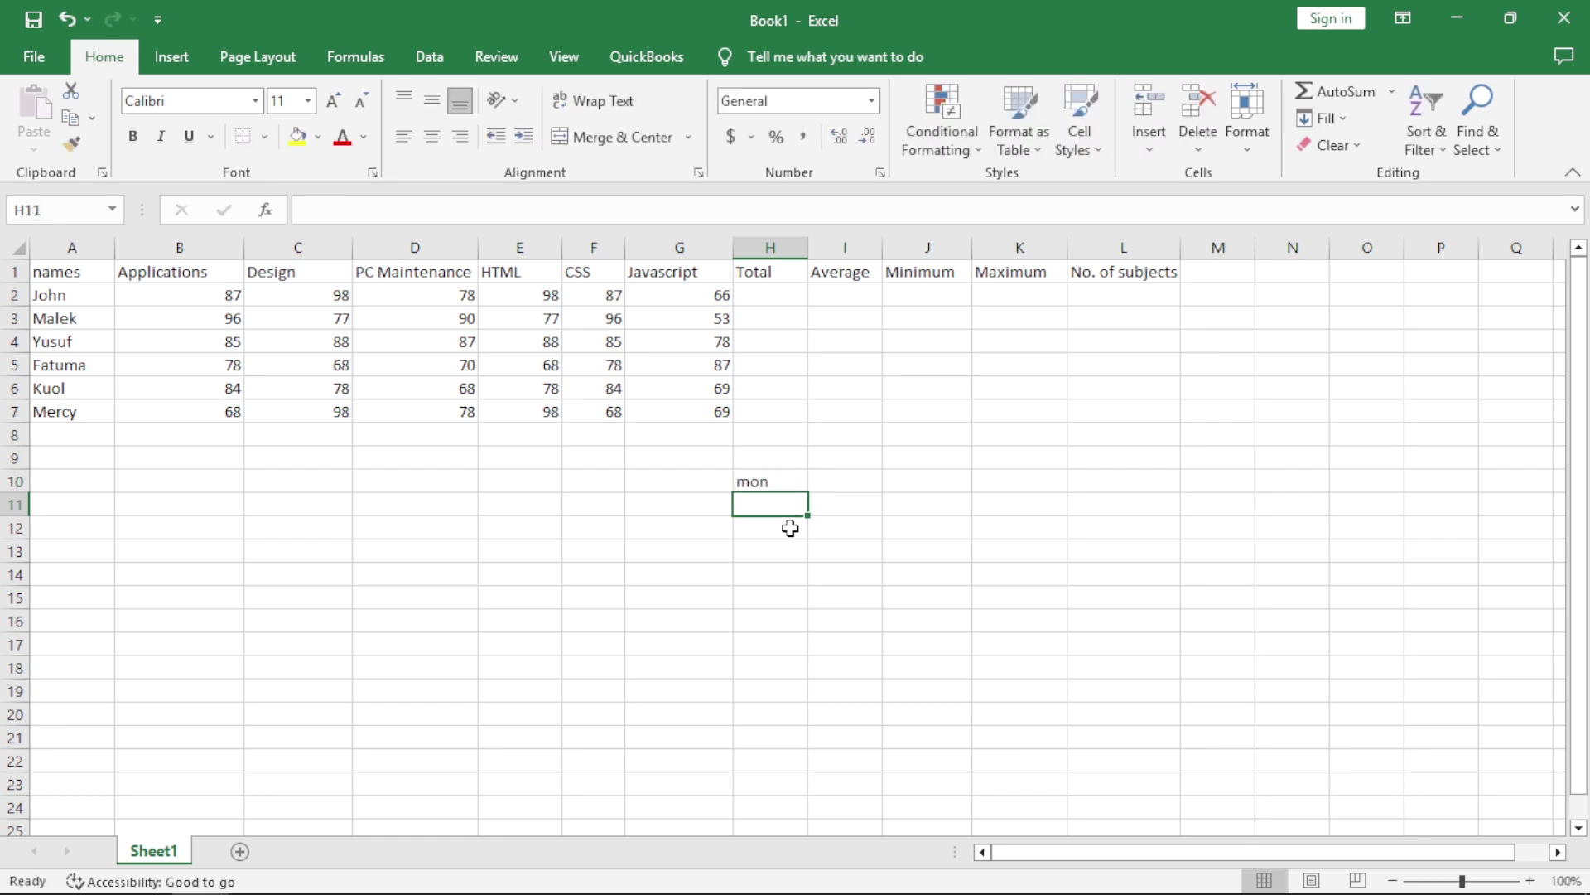
pyautogui.write('tue')
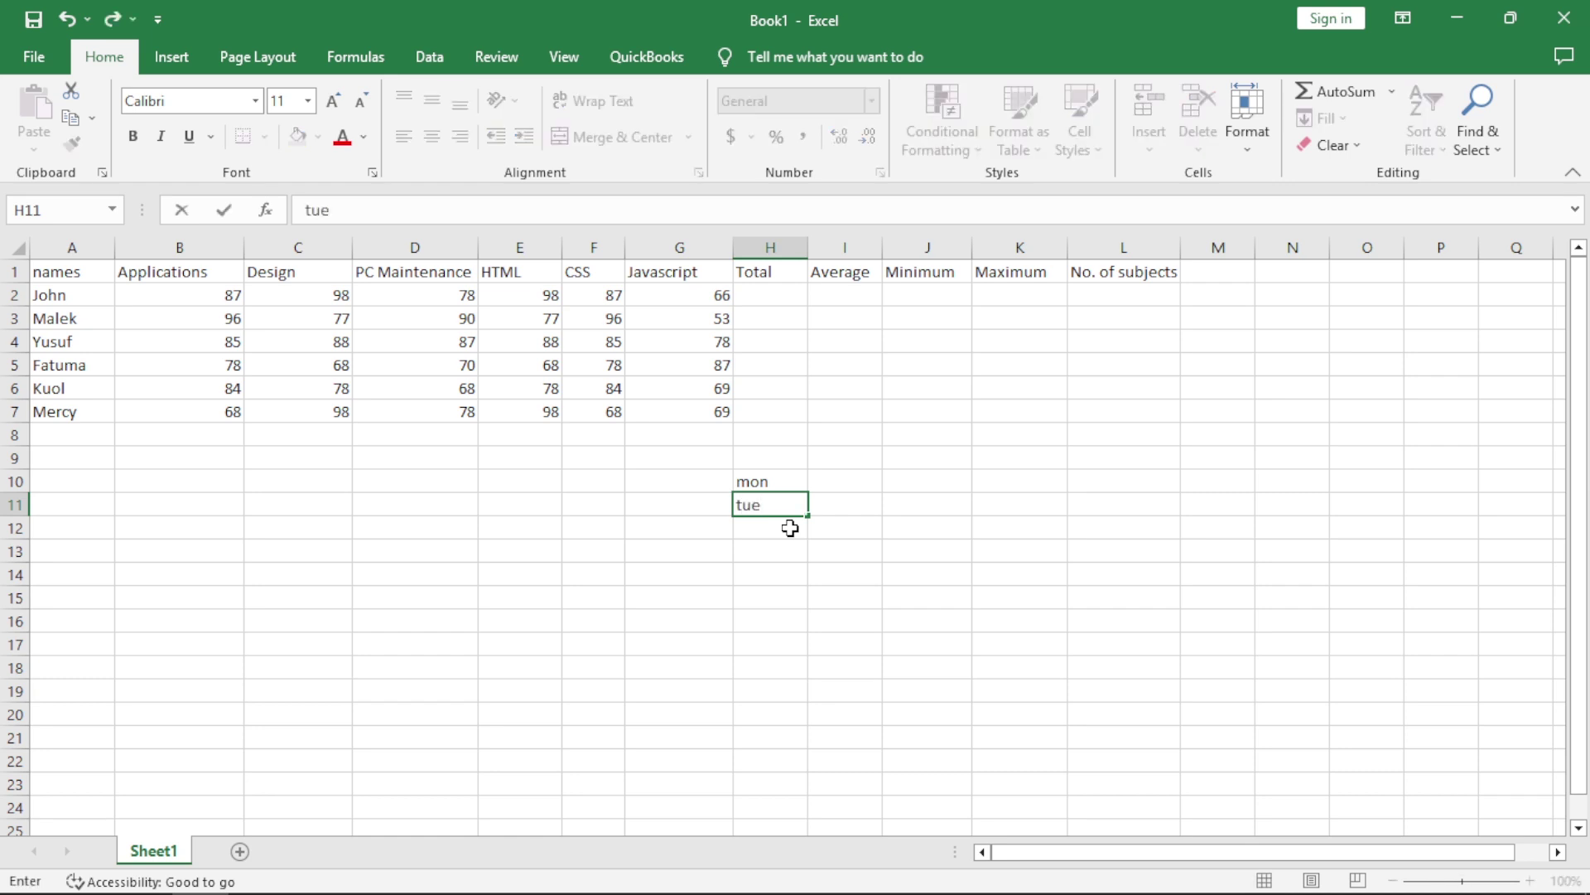
pyautogui.click(767, 482)
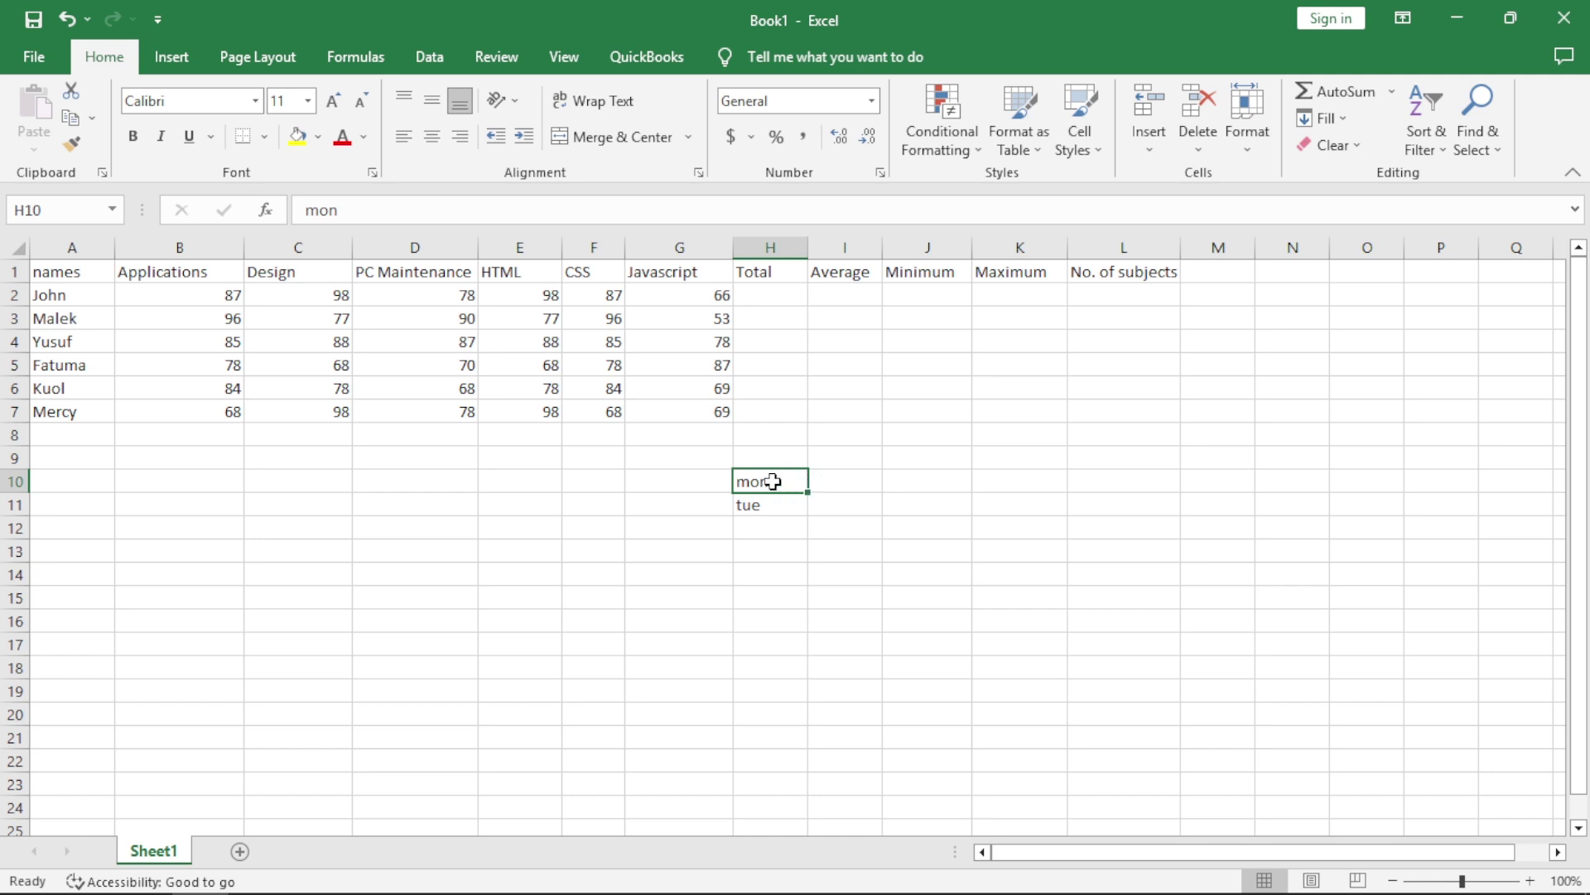
# - Move the day entries from H10:H19 to column J, then erase them with the fill handle
pyautogui.moveTo(772, 482); pyautogui.dragTo(767, 686)
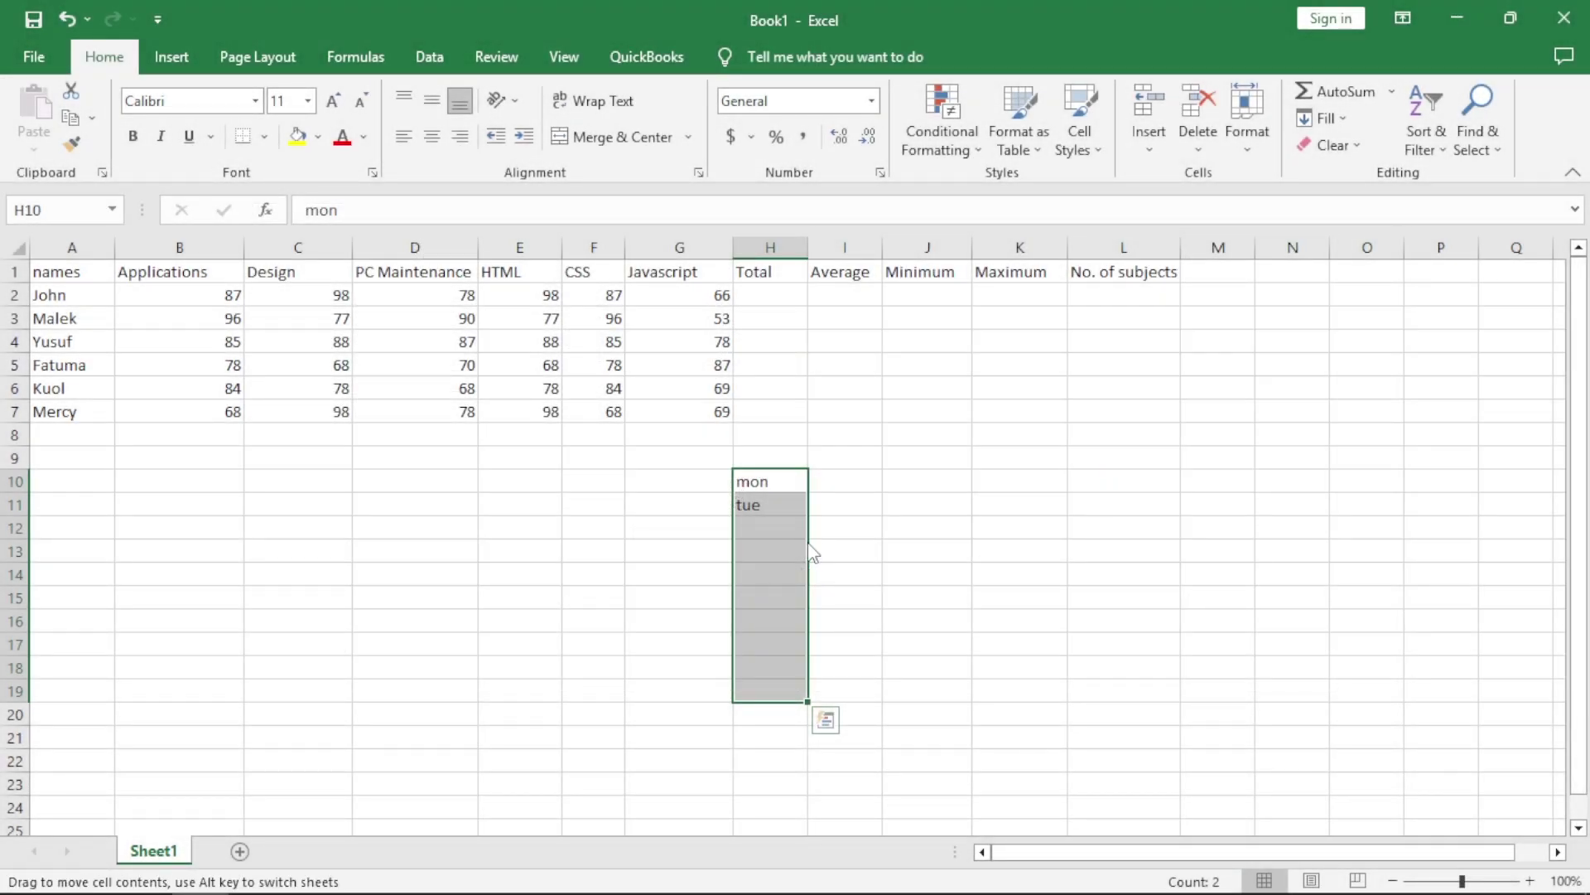
pyautogui.moveTo(813, 544); pyautogui.dragTo(916, 561)
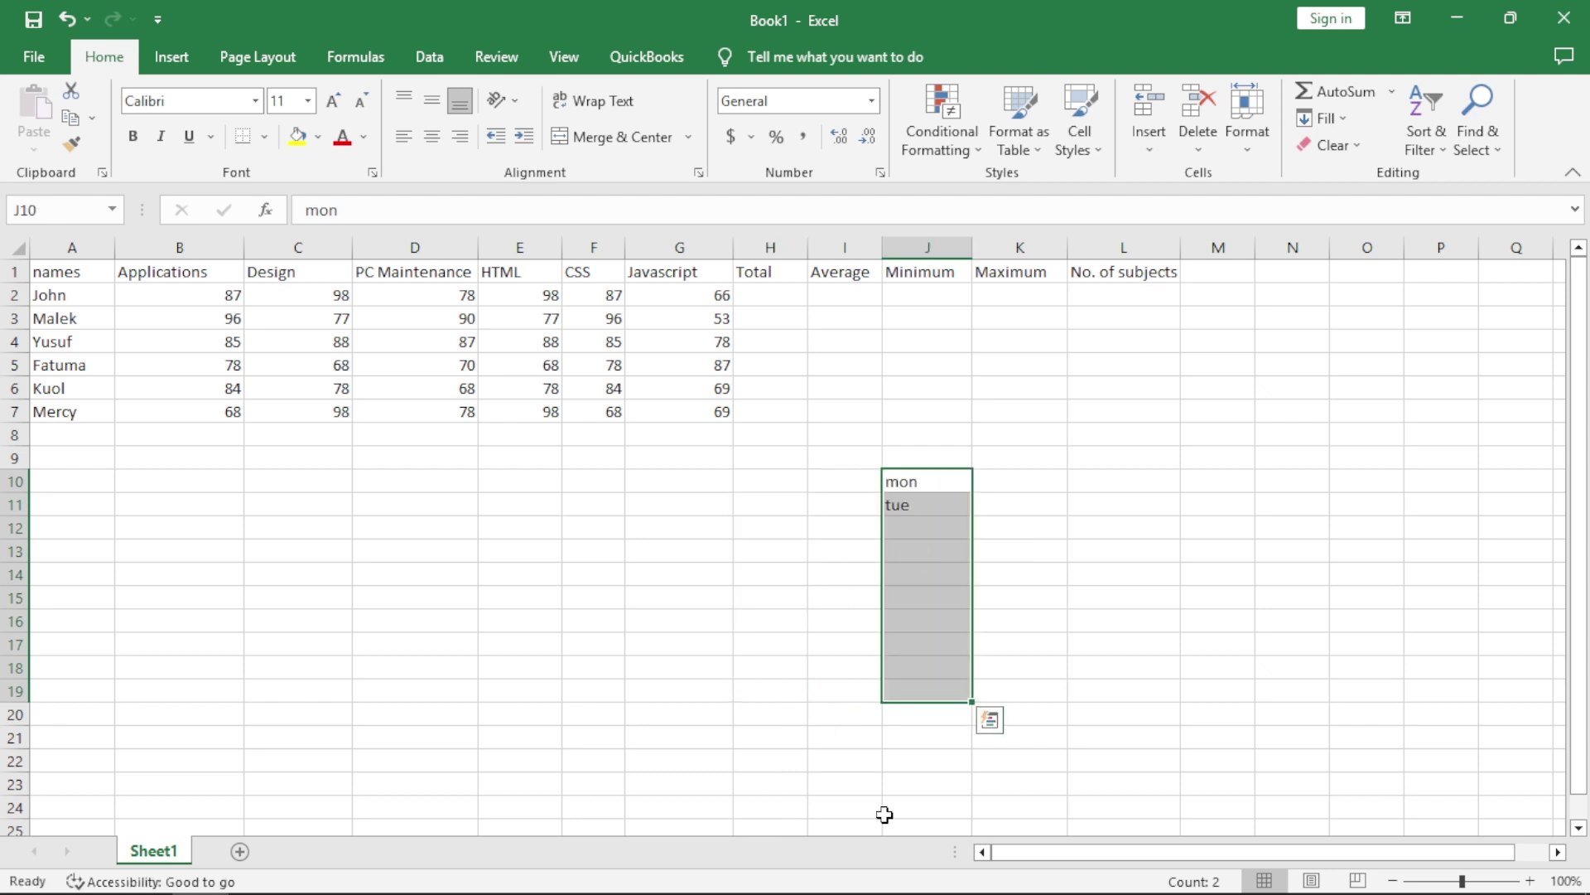
pyautogui.click(931, 481)
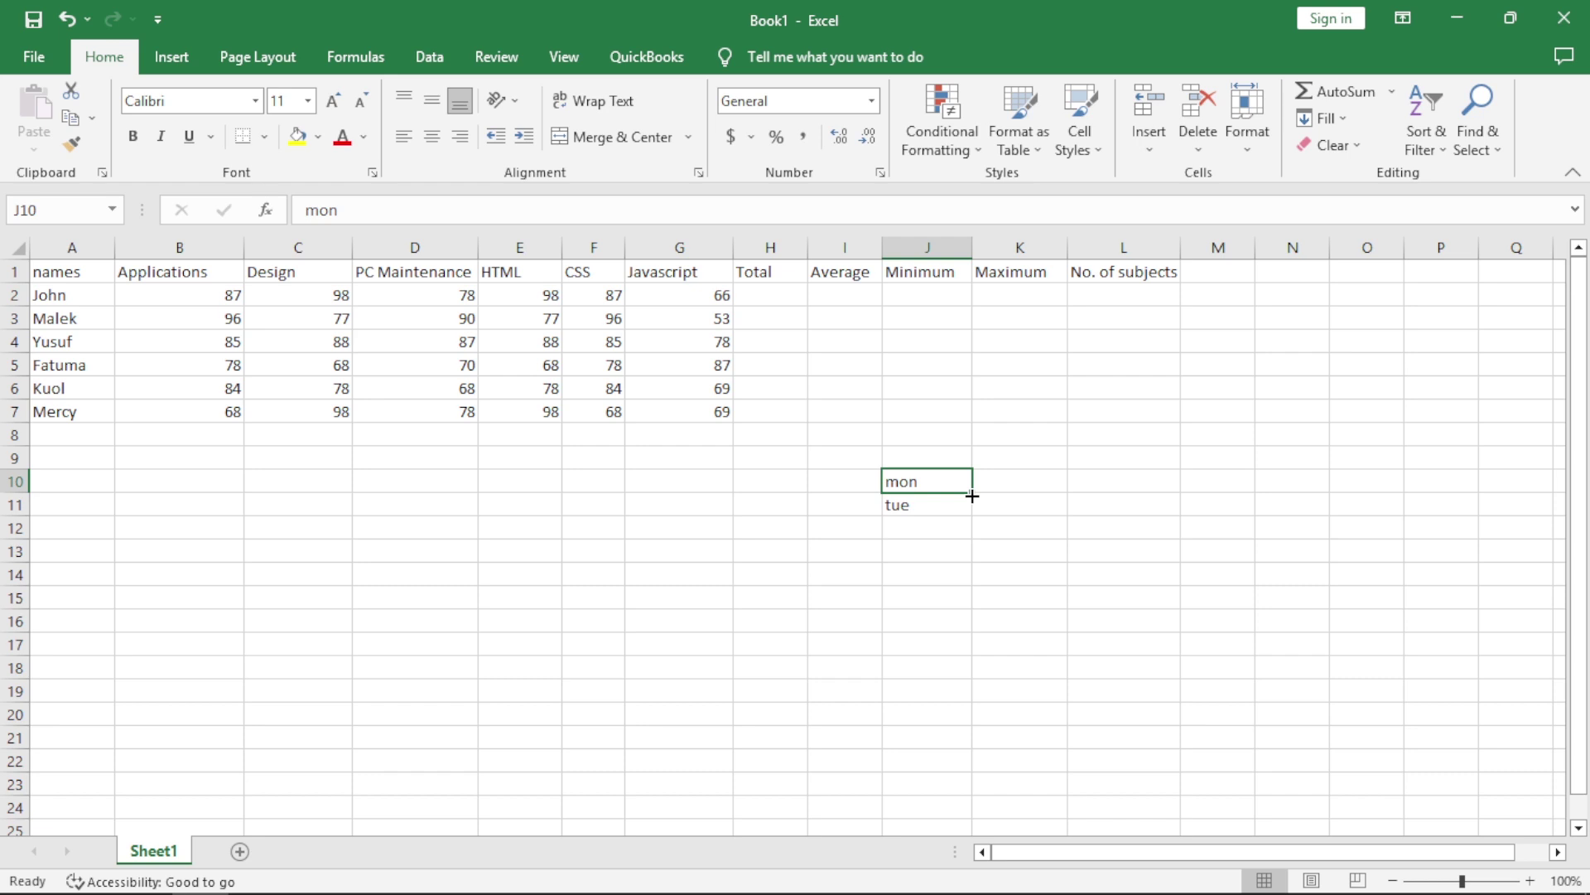
pyautogui.moveTo(973, 496); pyautogui.dragTo(973, 632)
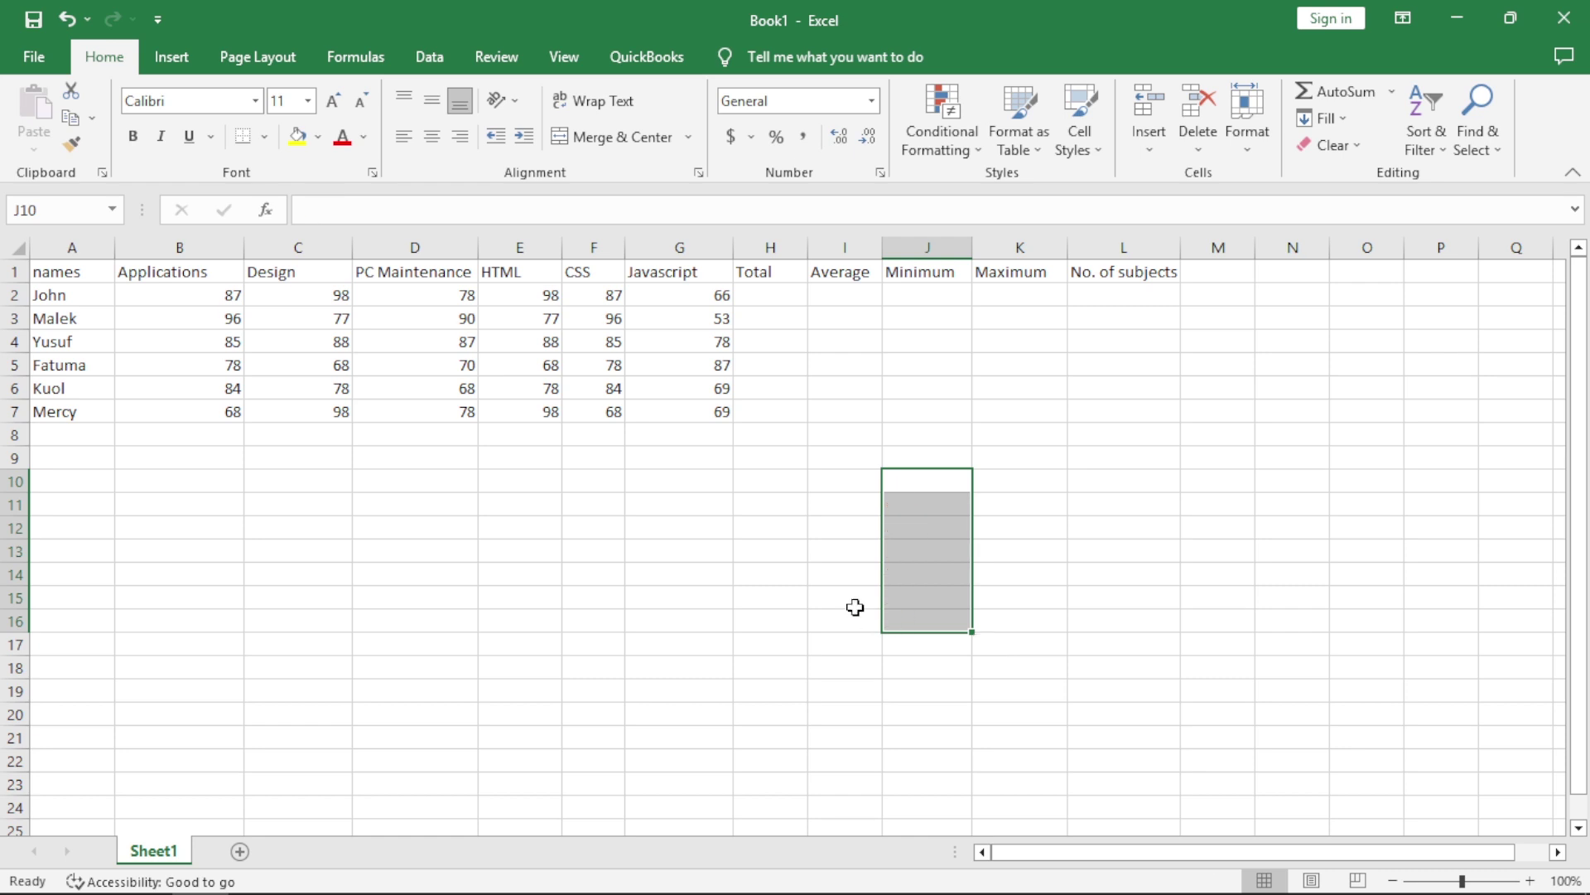
pyautogui.click(772, 293)
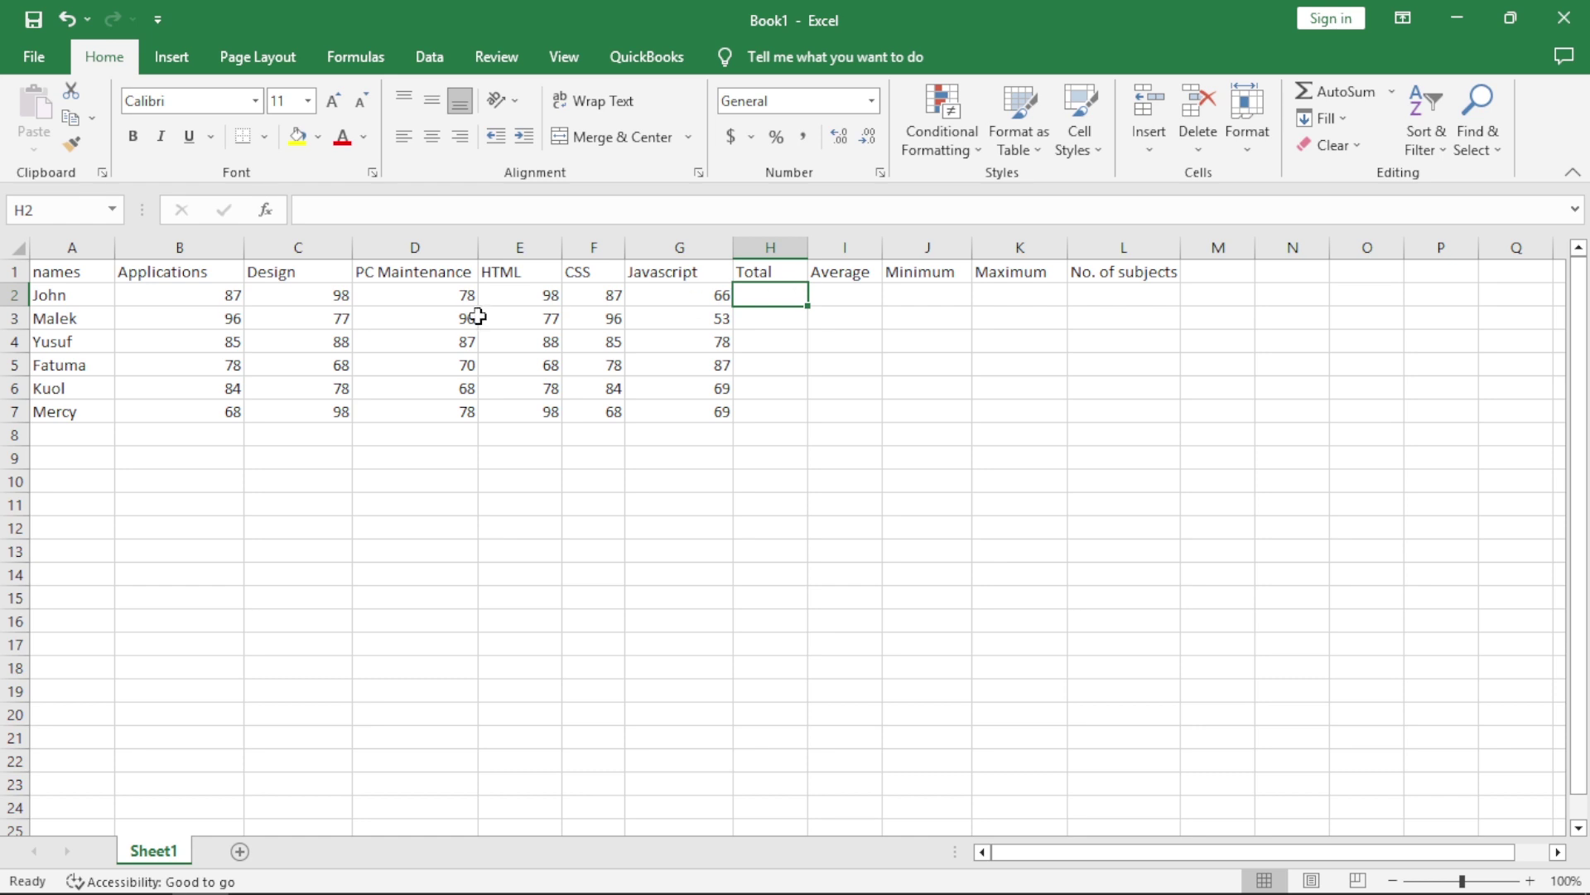
# - Enter an equals sign in H2 and bring up the Insert Function dialog
pyautogui.write('=')
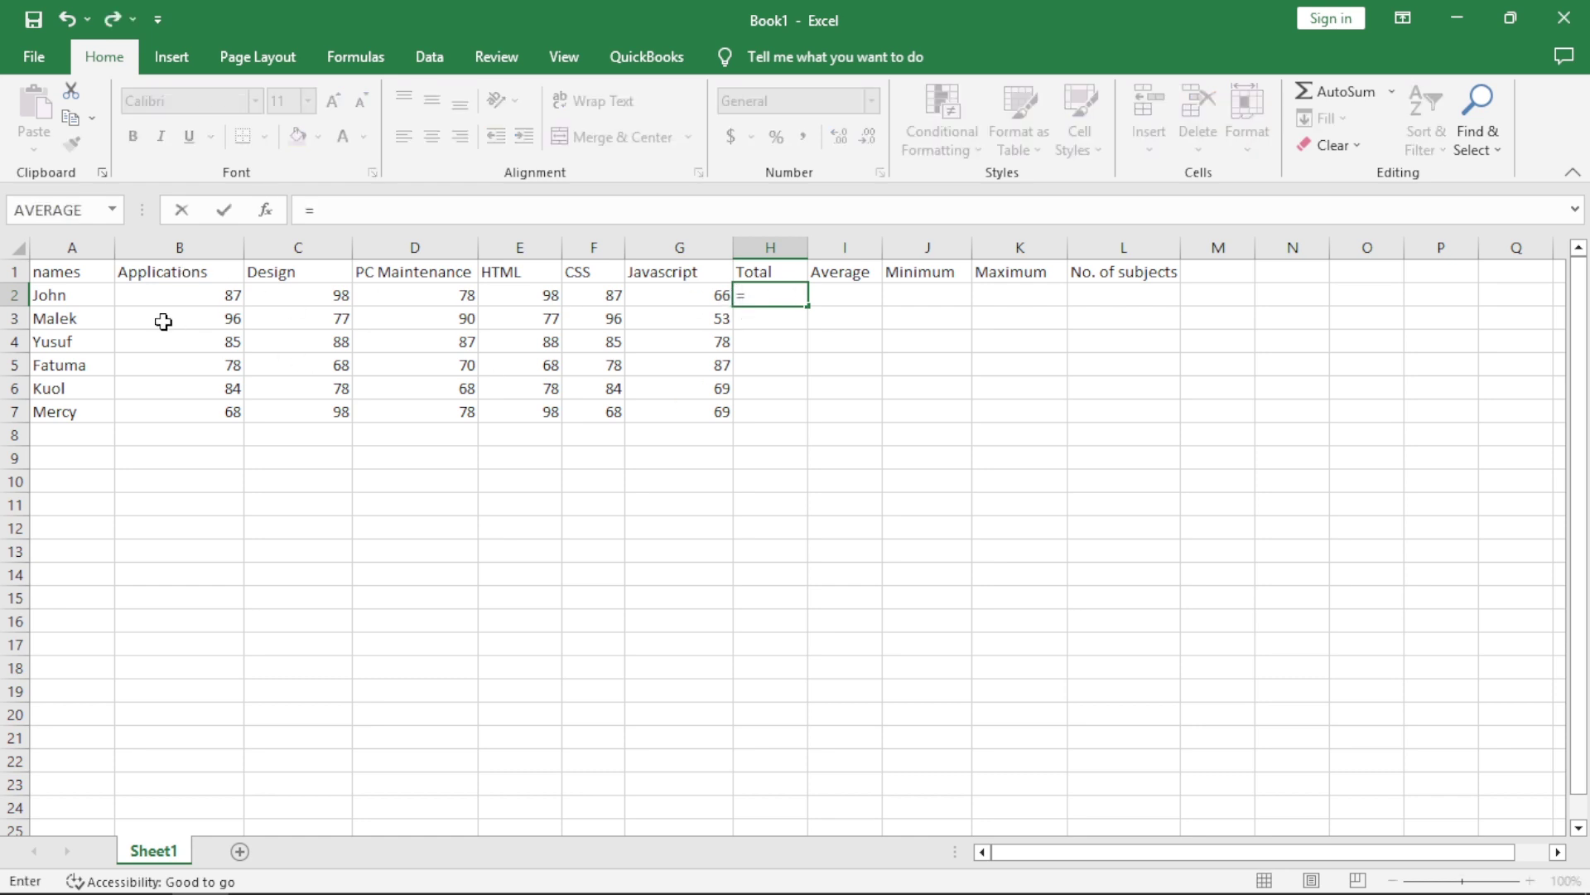
pyautogui.click(167, 296)
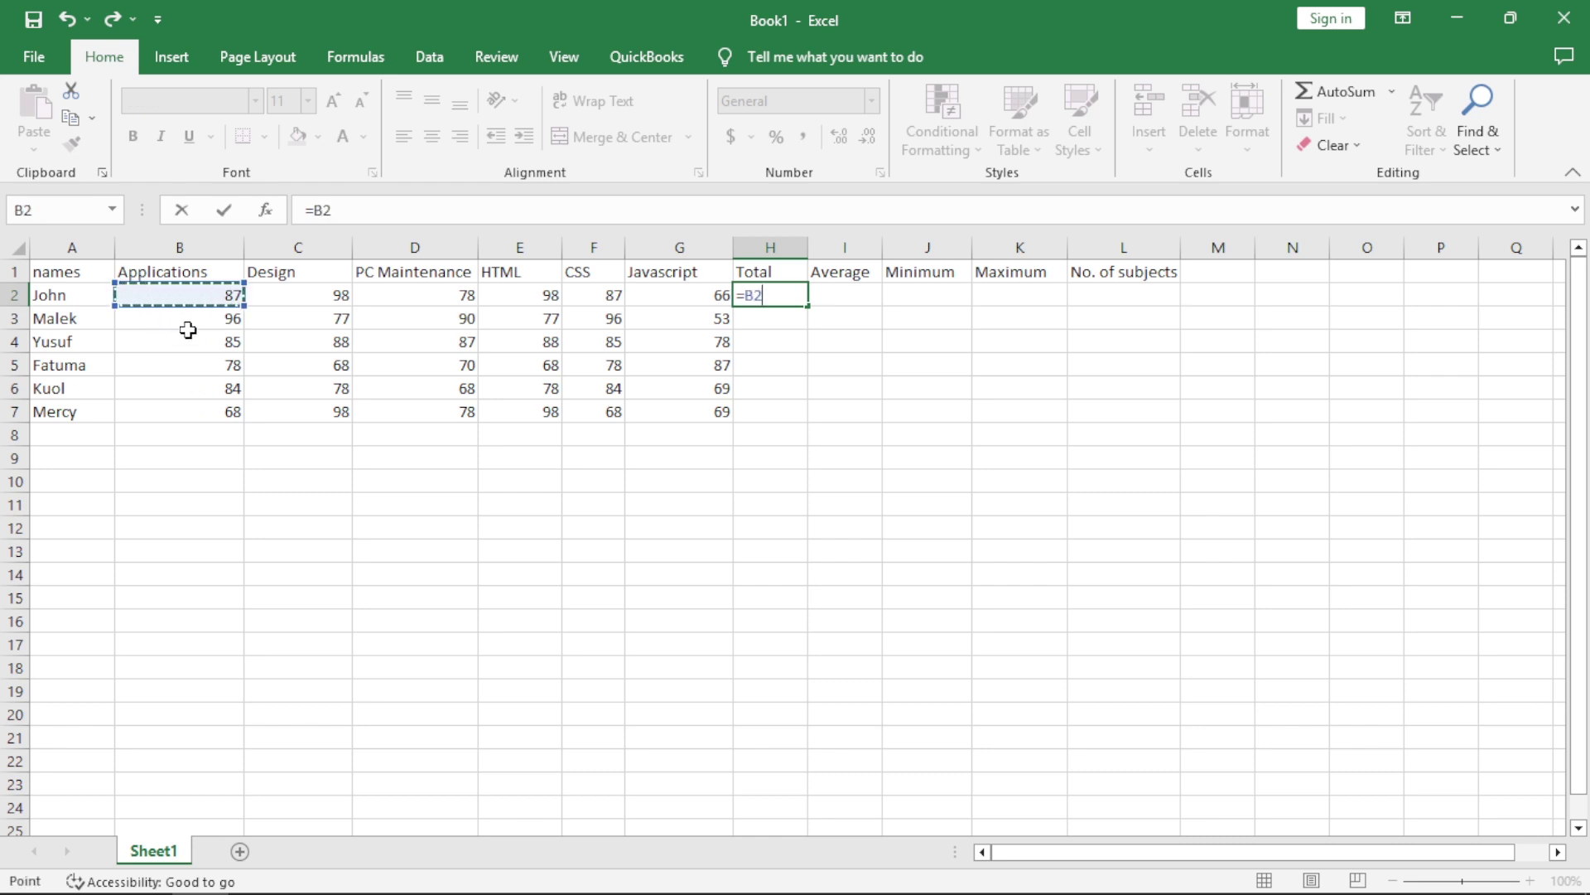
pyautogui.press('BackSpace')
pyautogui.press('BackSpace')
pyautogui.press('BackSpace')
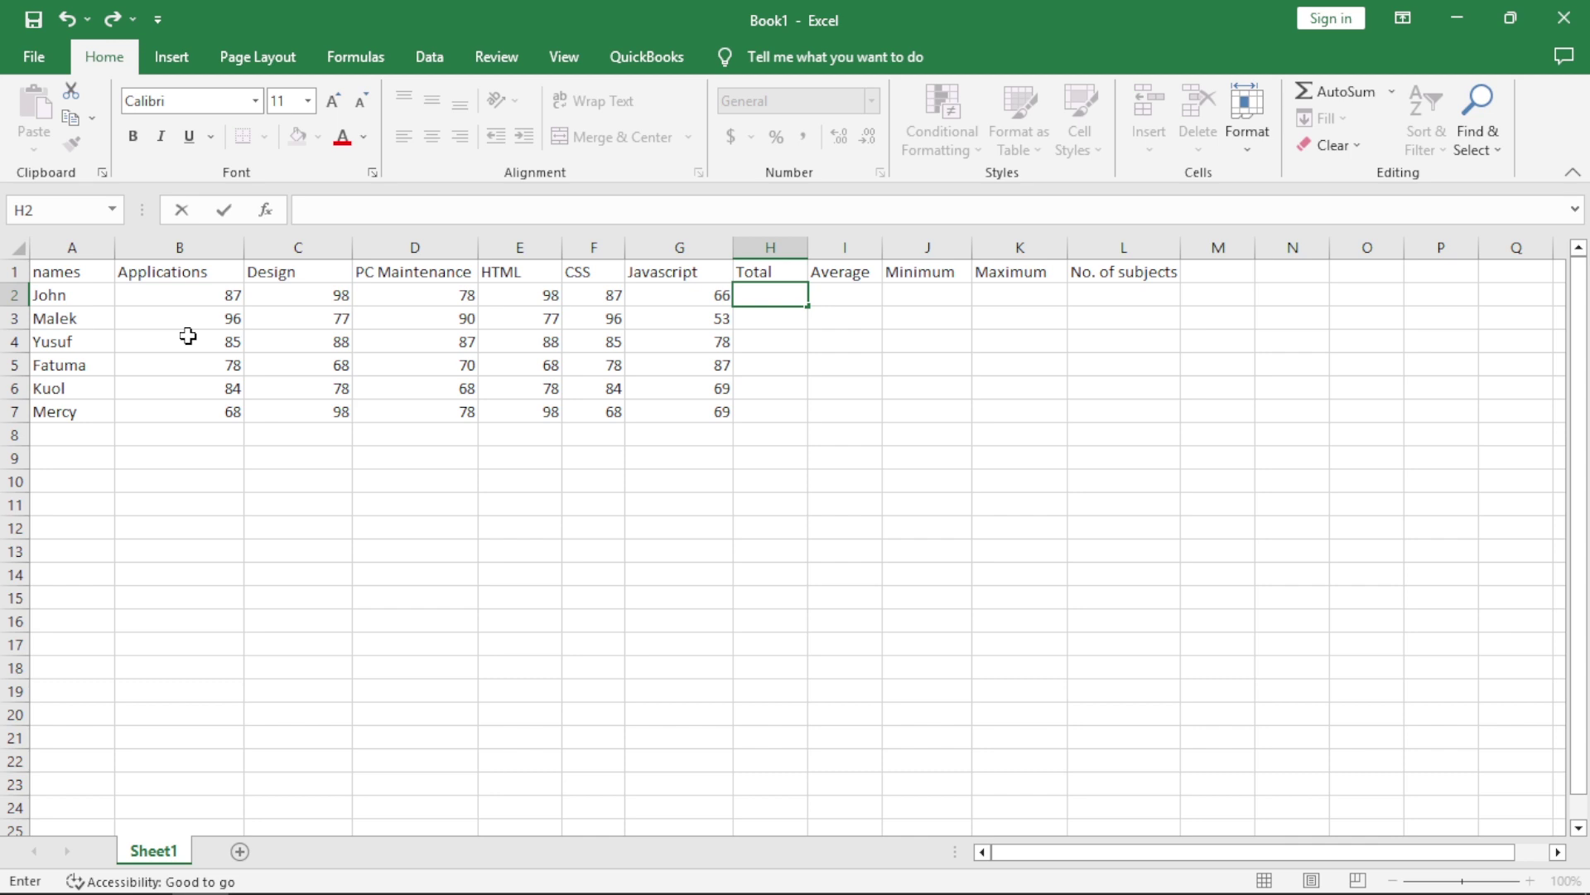
pyautogui.click(275, 217)
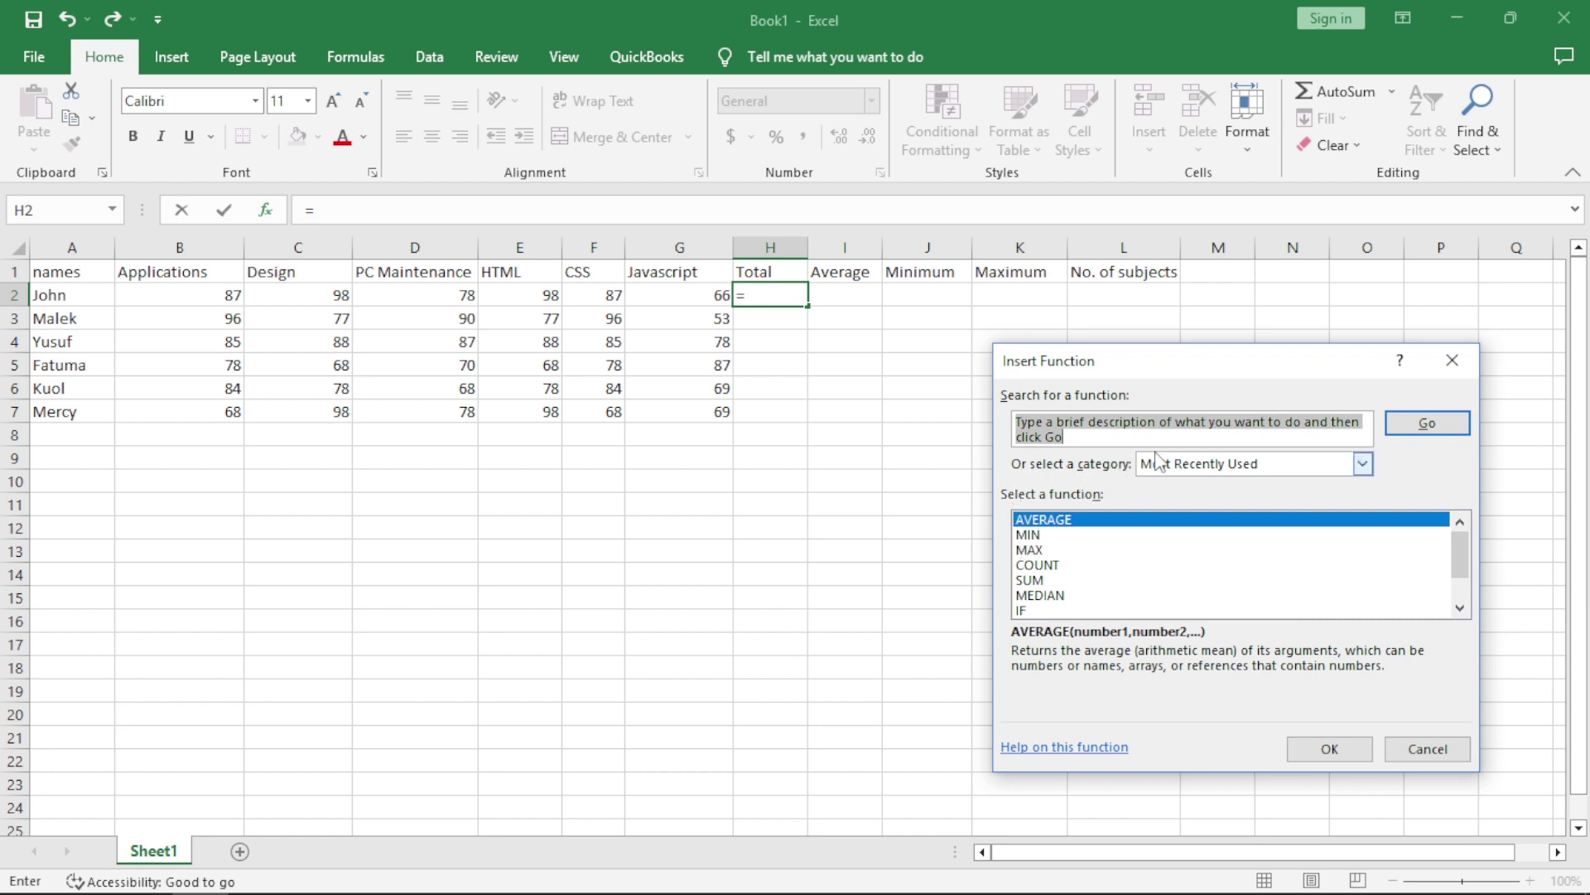
# - Pick SUM from the Most Recently Used functions and proceed to its arguments
pyautogui.click(1363, 464)
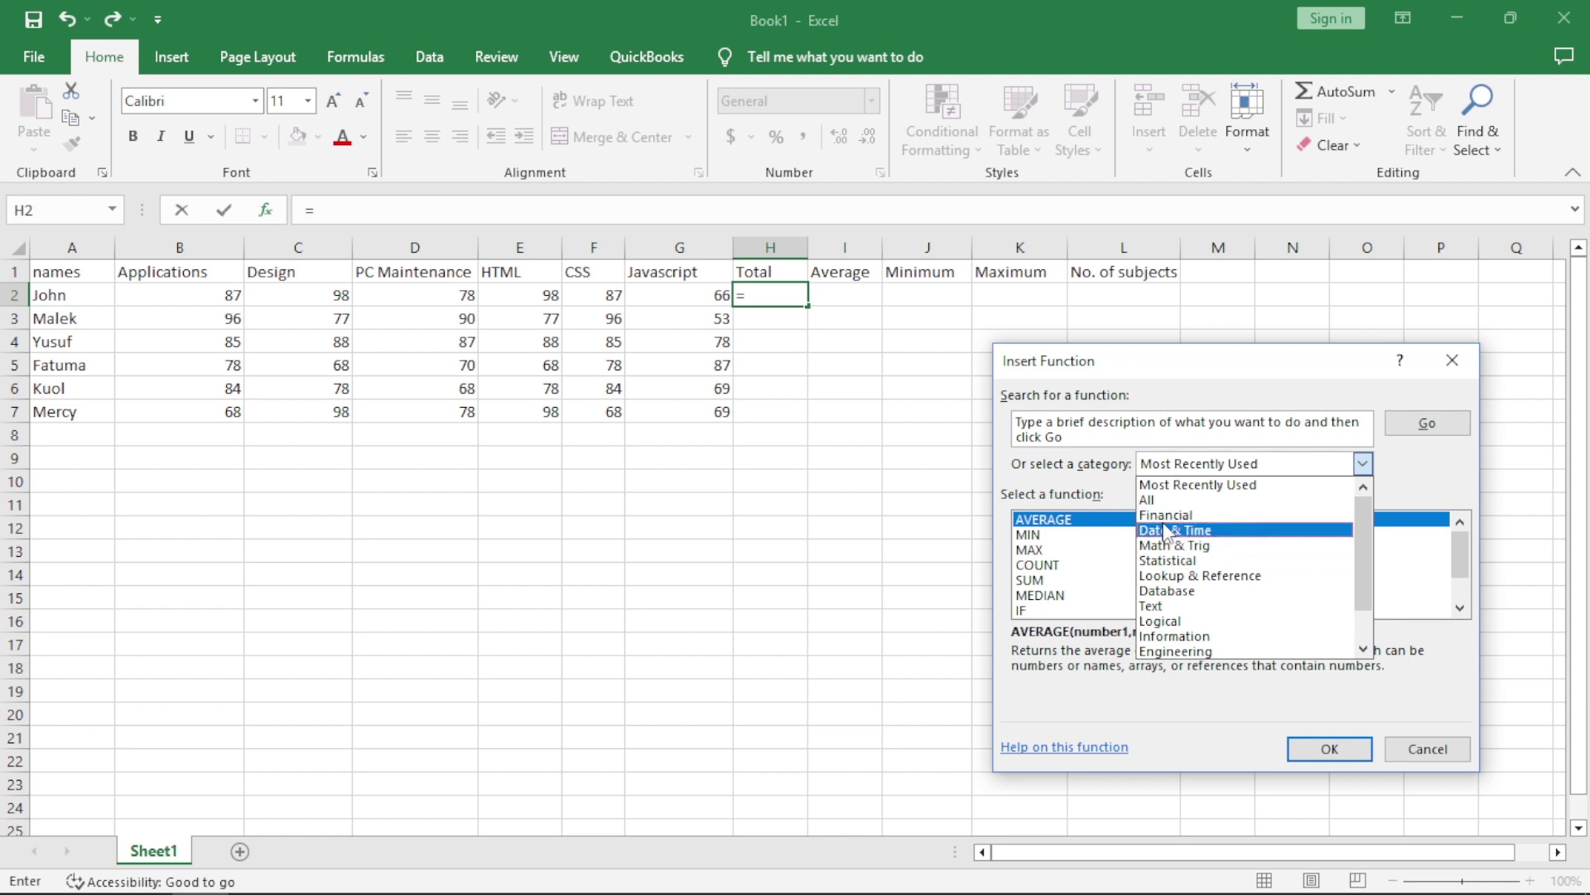
pyautogui.click(1229, 495)
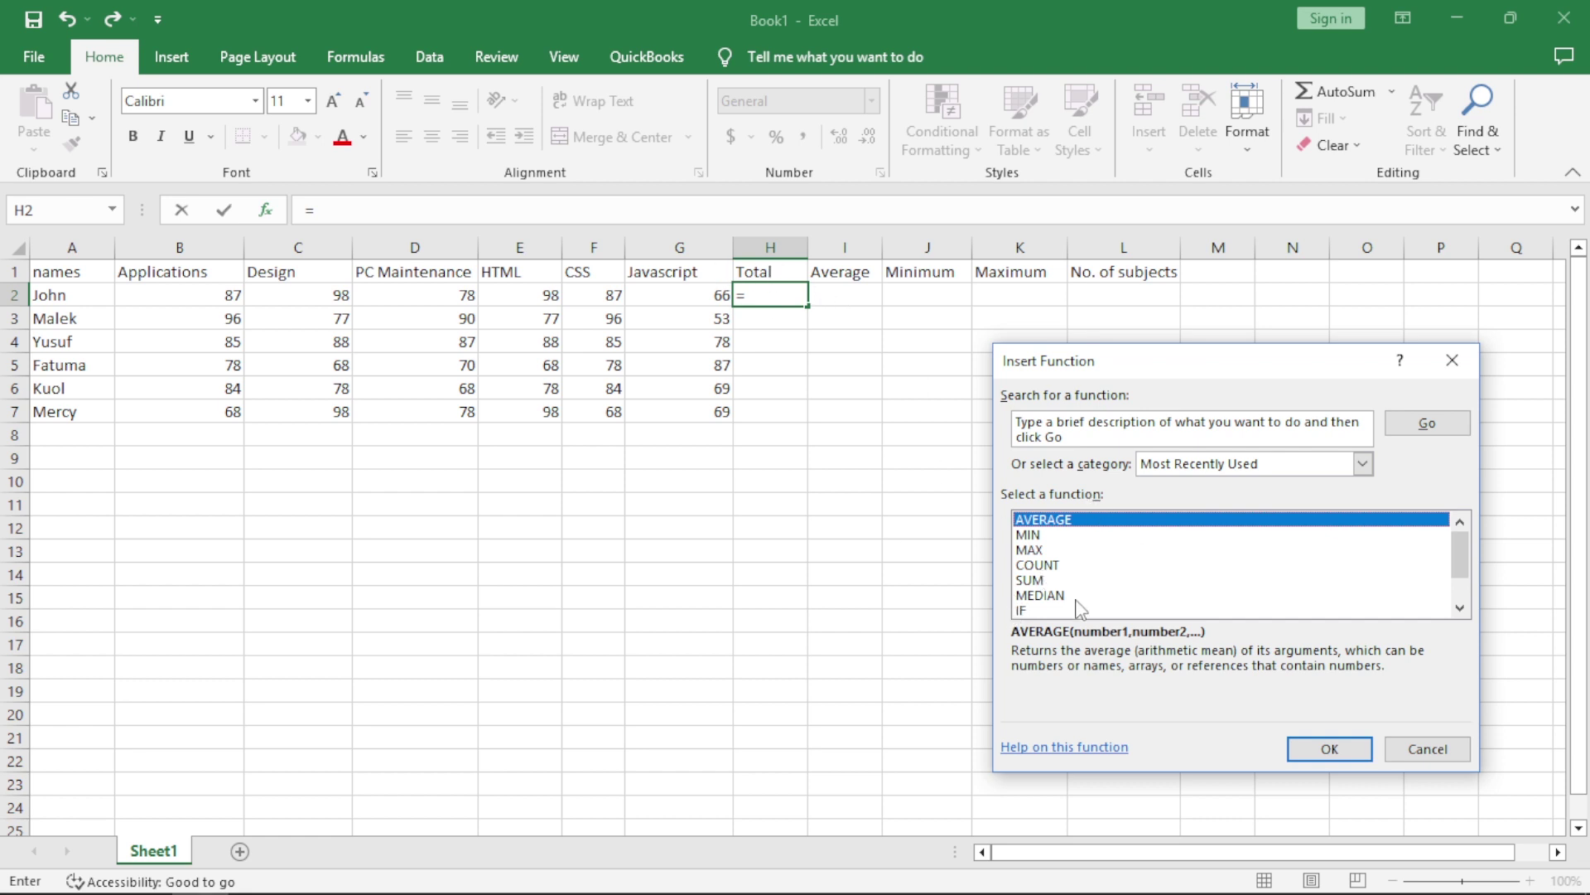
pyautogui.click(1040, 583)
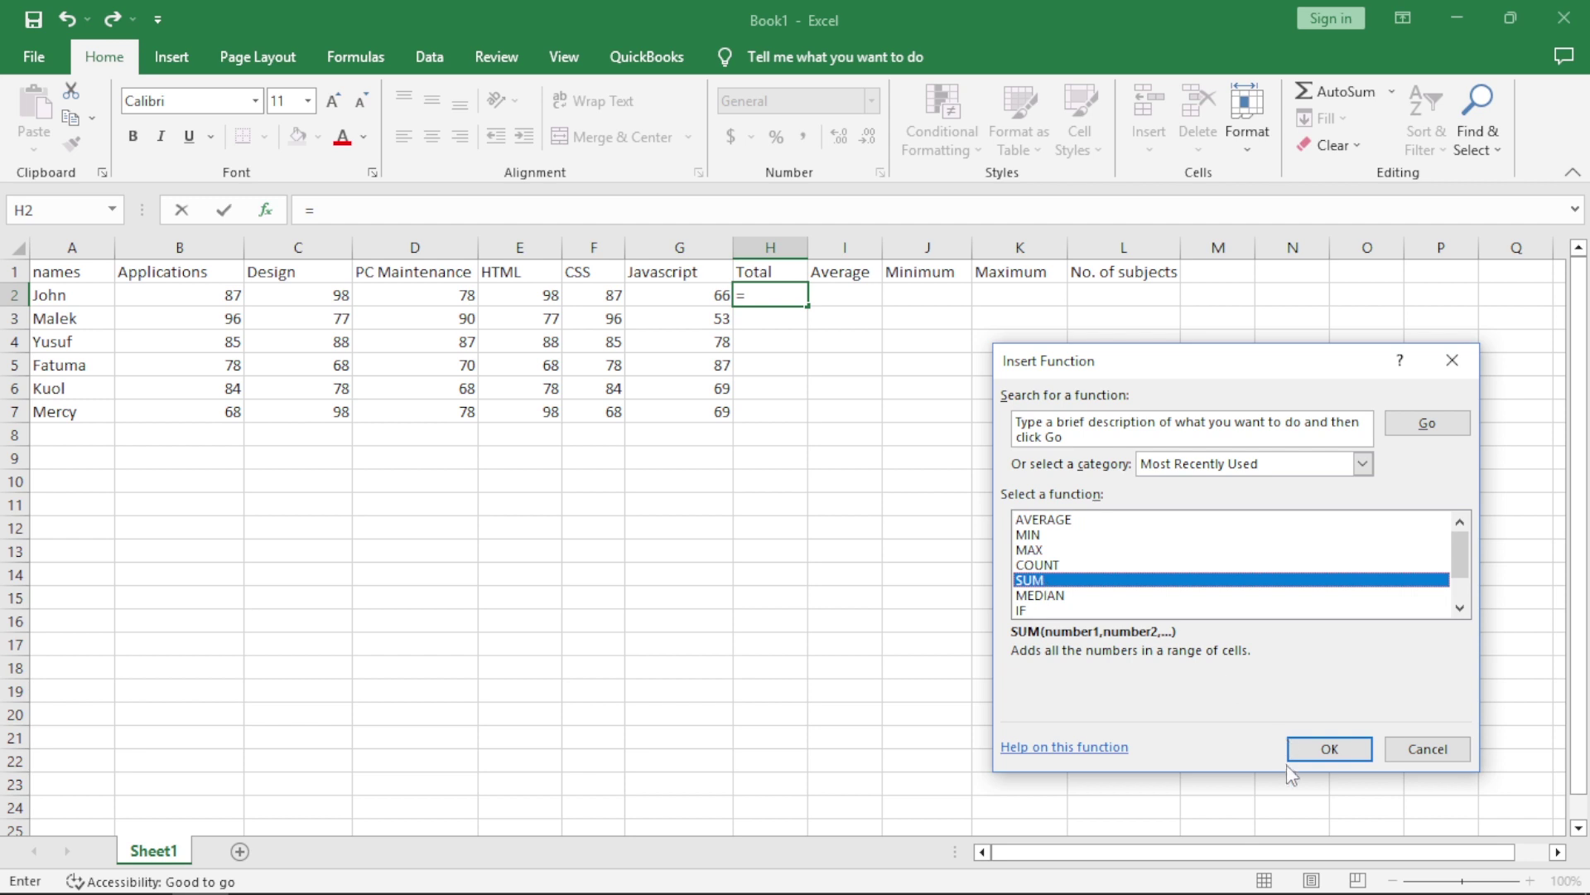
pyautogui.click(1330, 750)
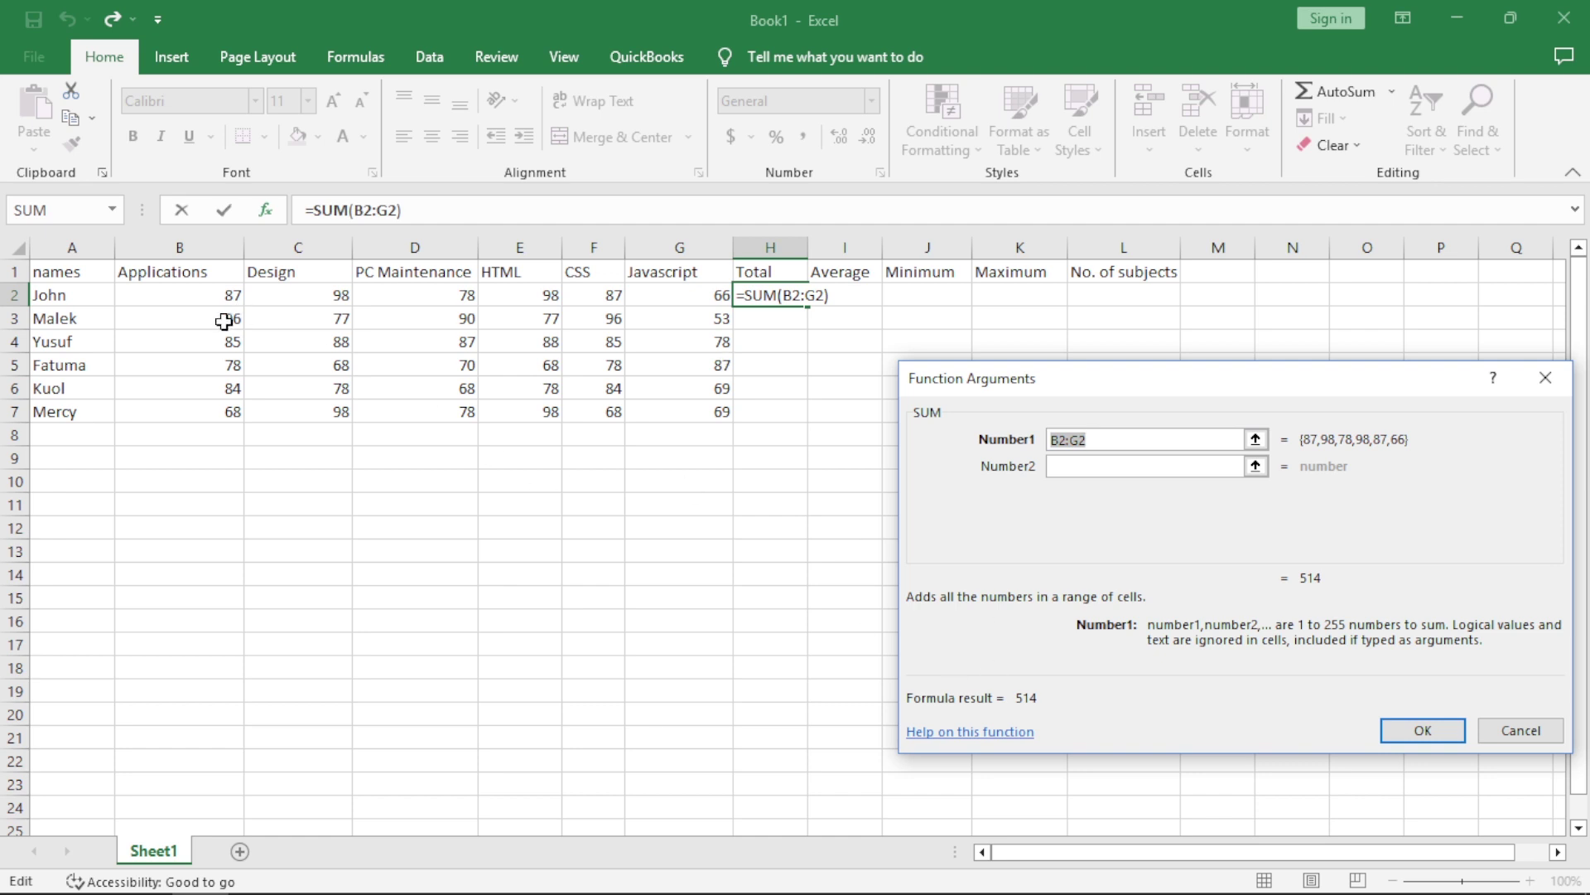
# - Set SUM's range to B2:G2 for John's 514 total and fill it down to H7
pyautogui.click(200, 289)
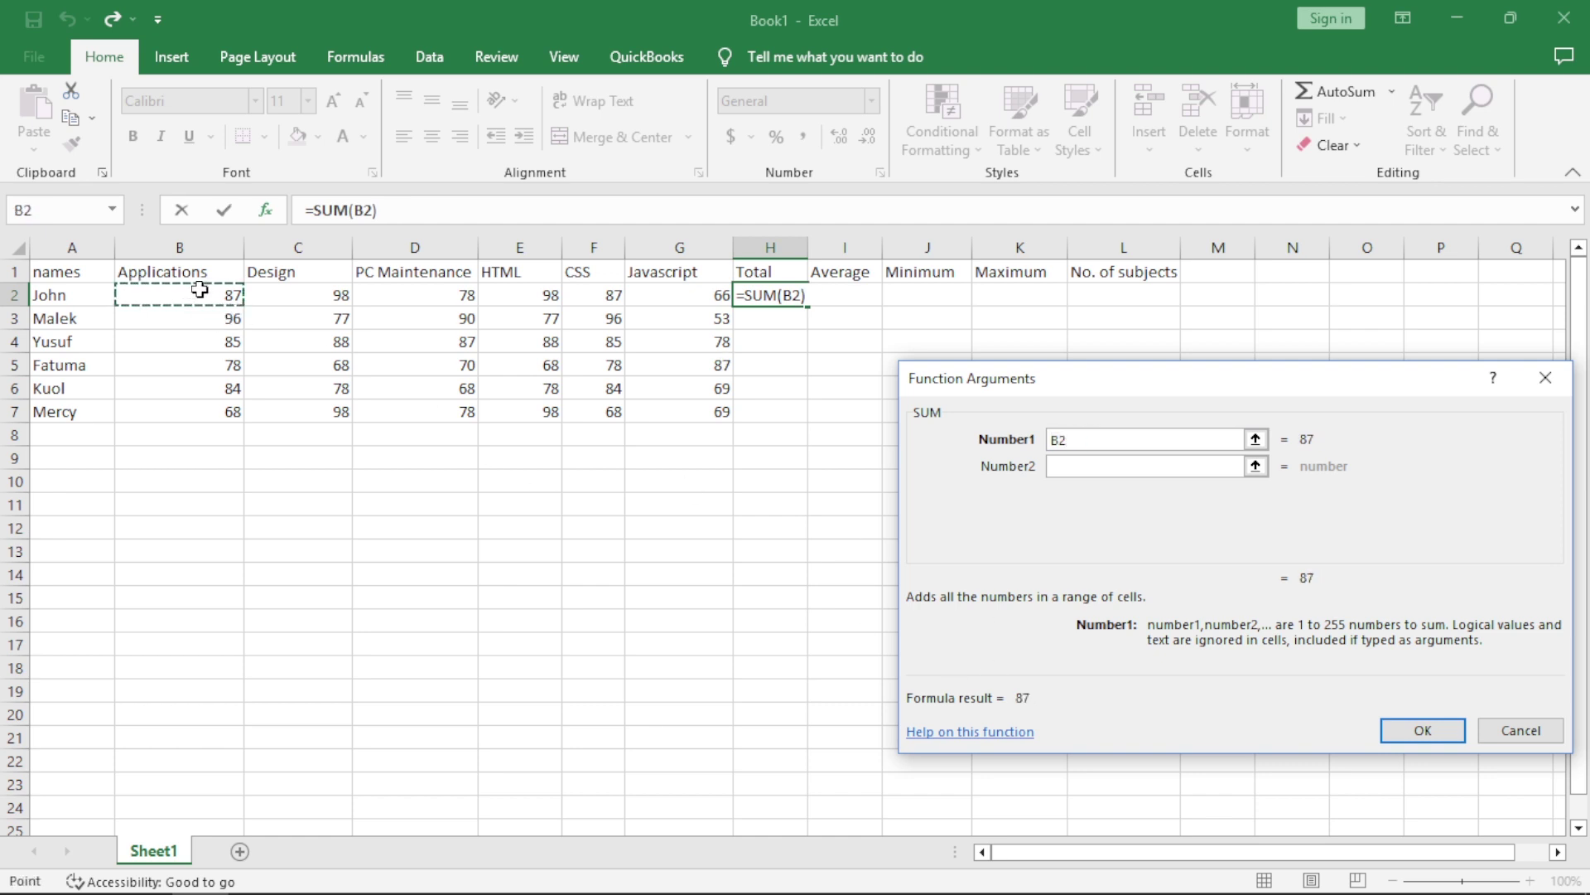
pyautogui.moveTo(199, 290); pyautogui.dragTo(711, 298)
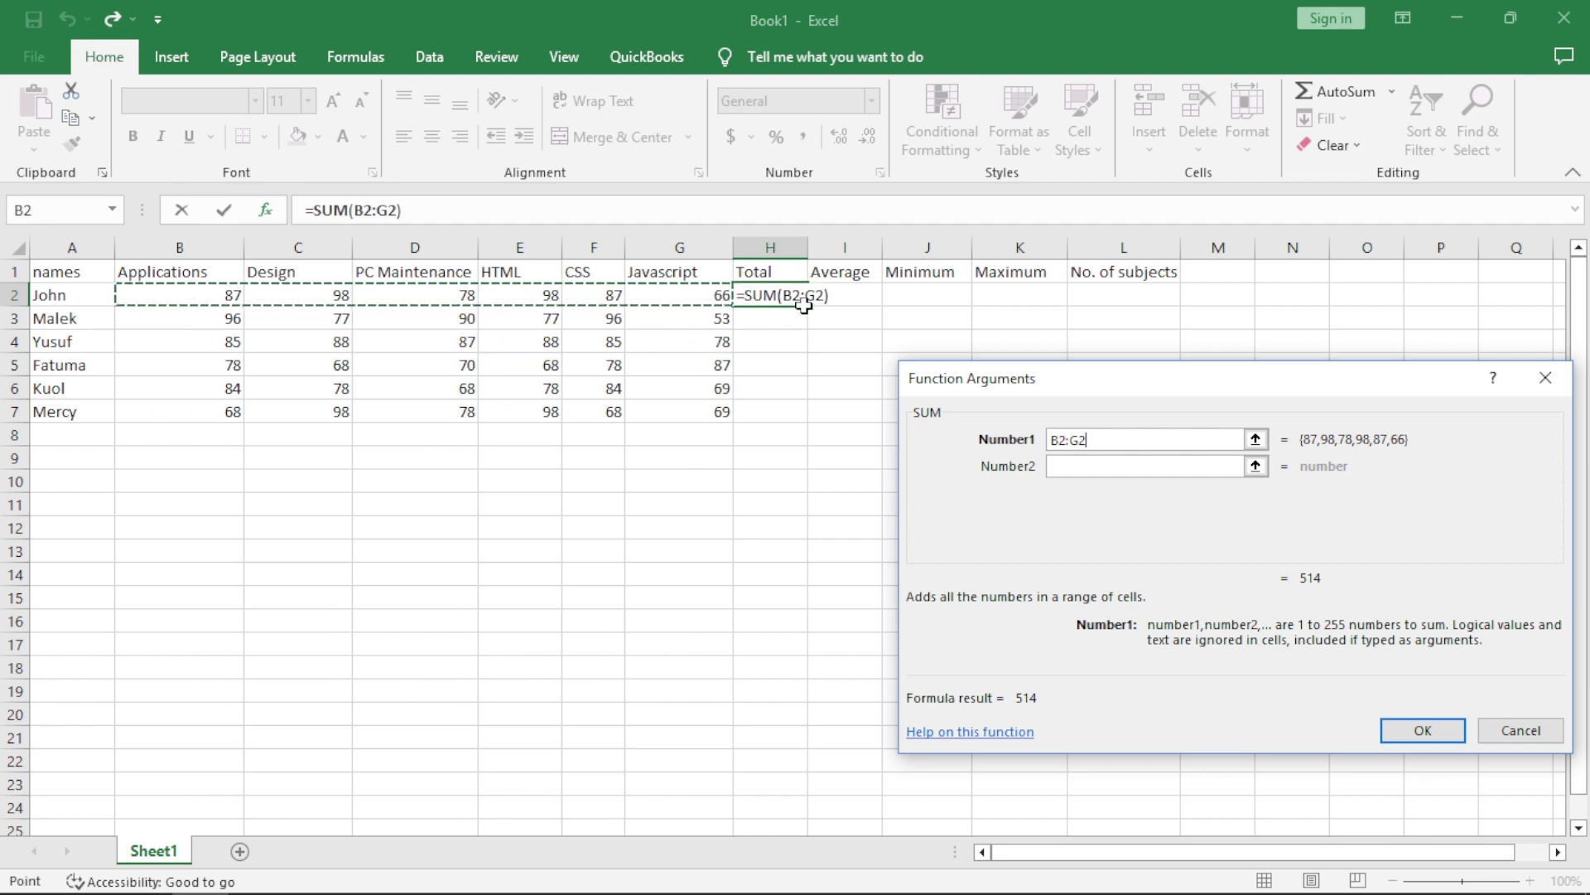
pyautogui.click(1436, 744)
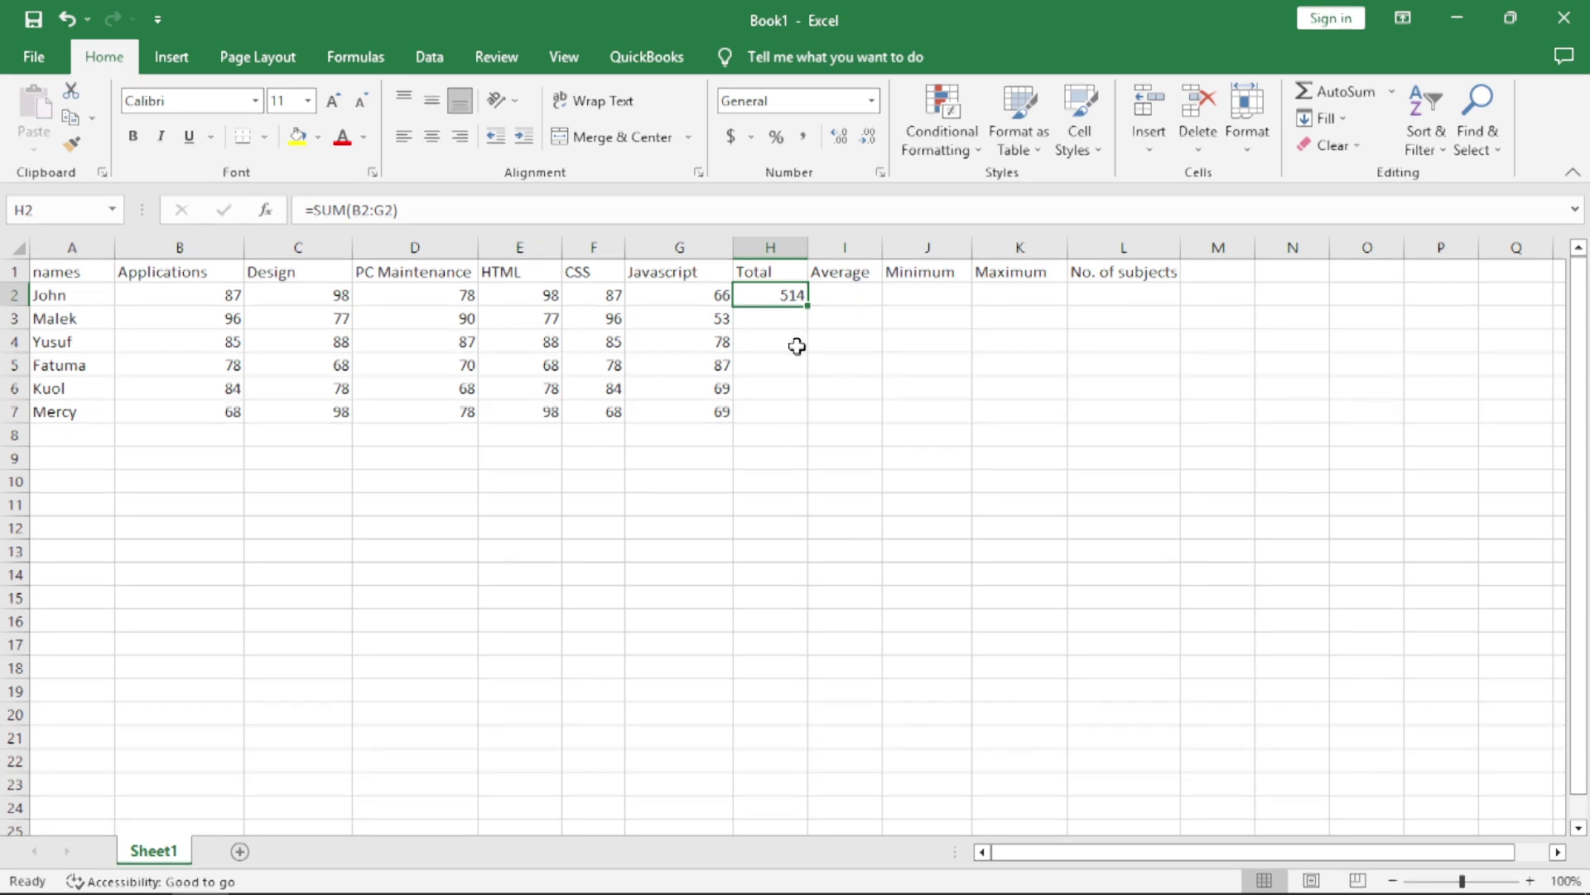
pyautogui.moveTo(809, 308); pyautogui.dragTo(817, 430)
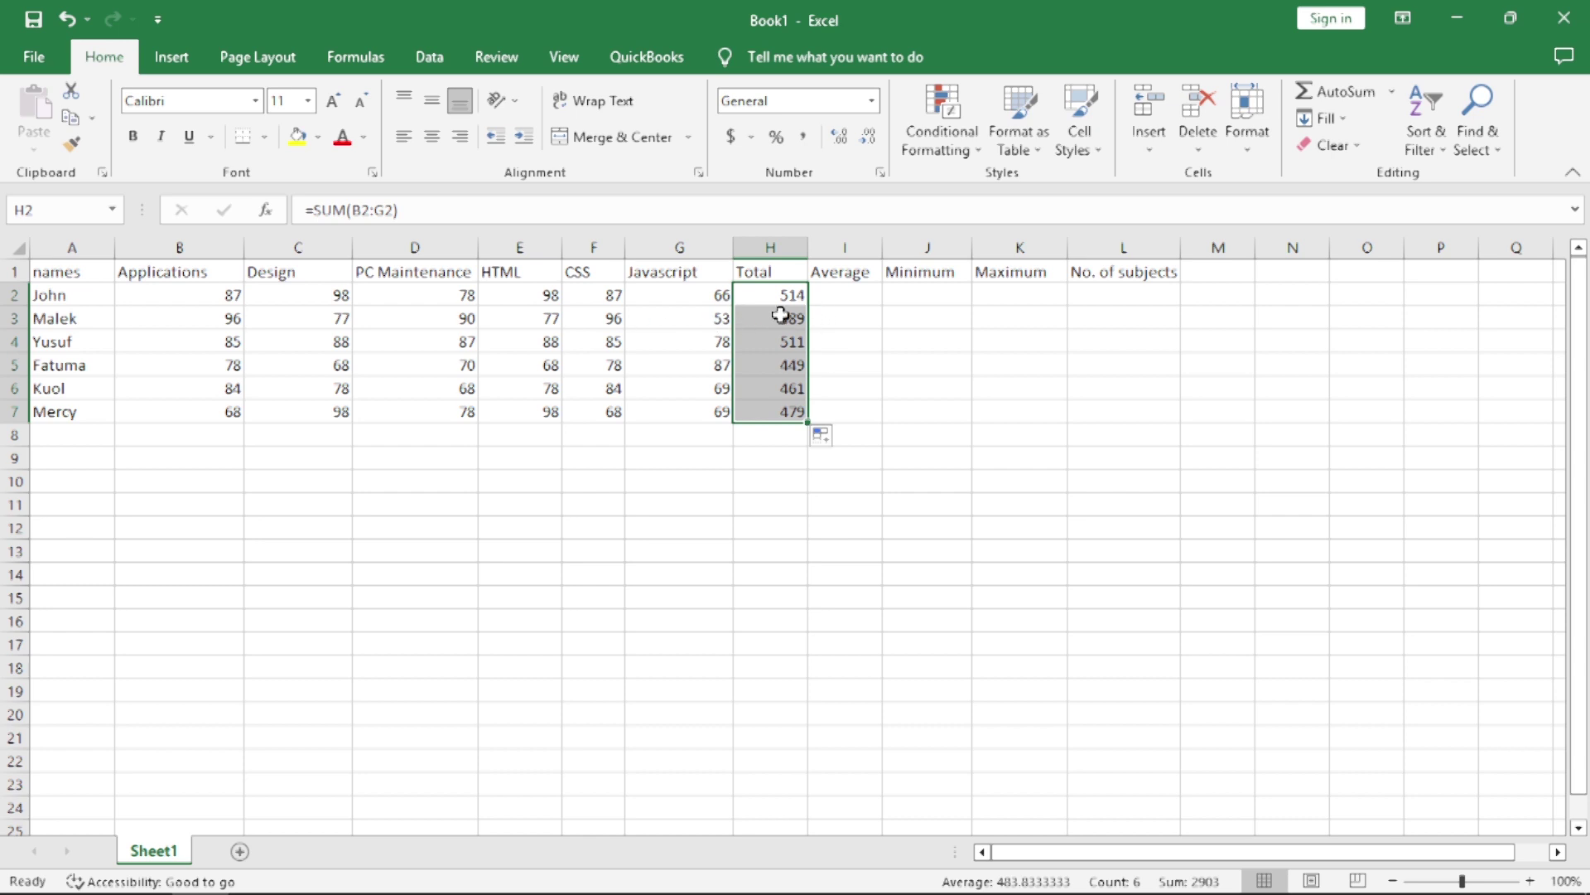
pyautogui.click(852, 294)
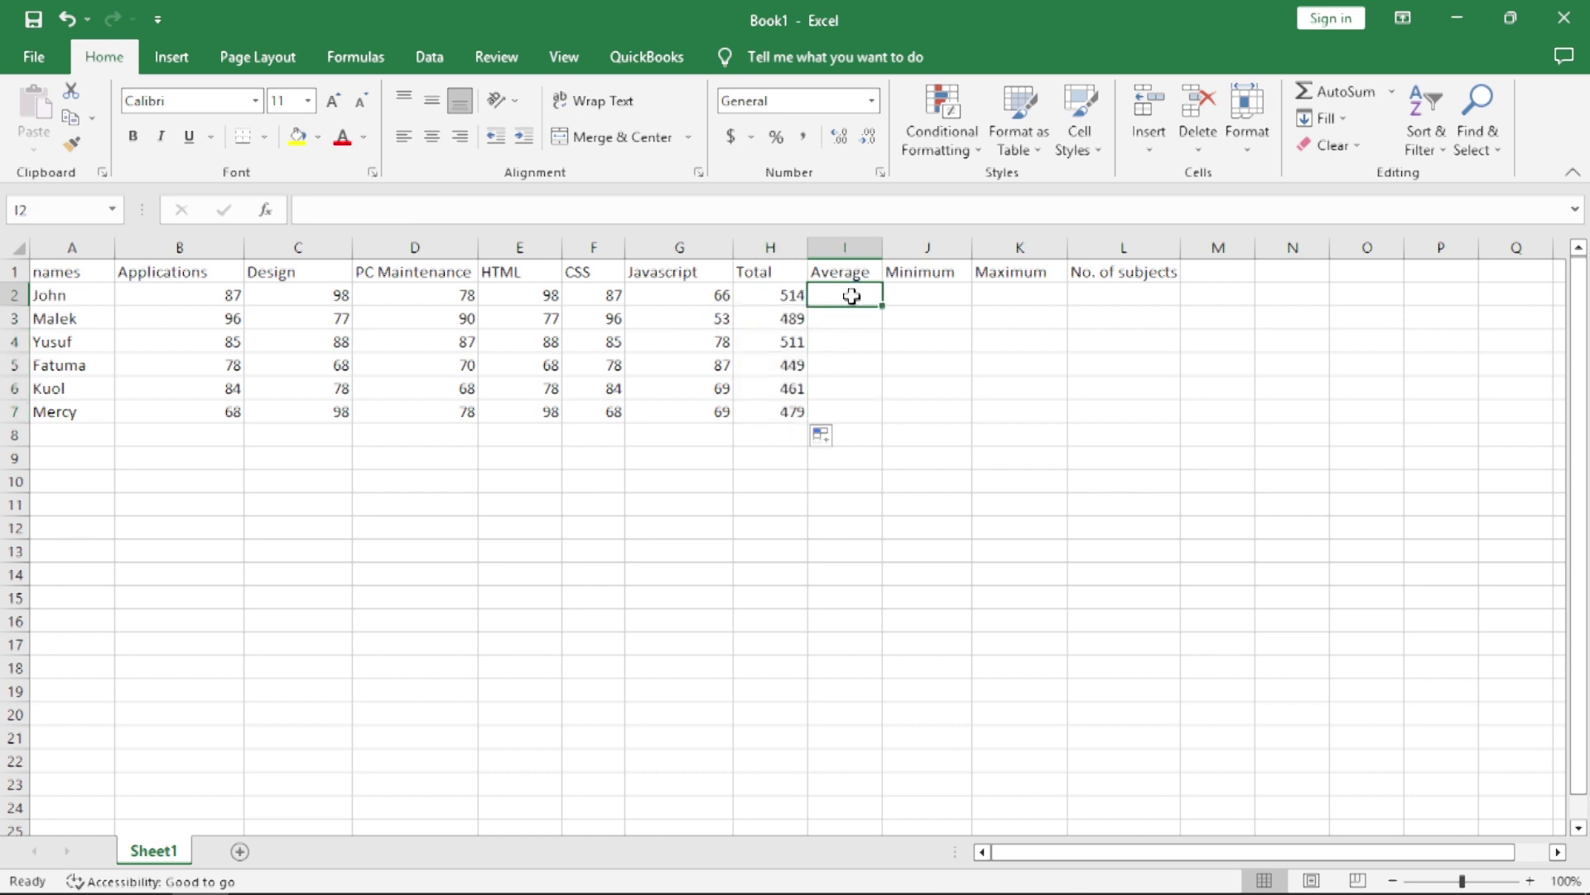
# - Insert =AVERAGE(B2:G2) in I2 and fill it down to I7
pyautogui.click(265, 210)
pyautogui.click(1061, 537)
pyautogui.click(1358, 744)
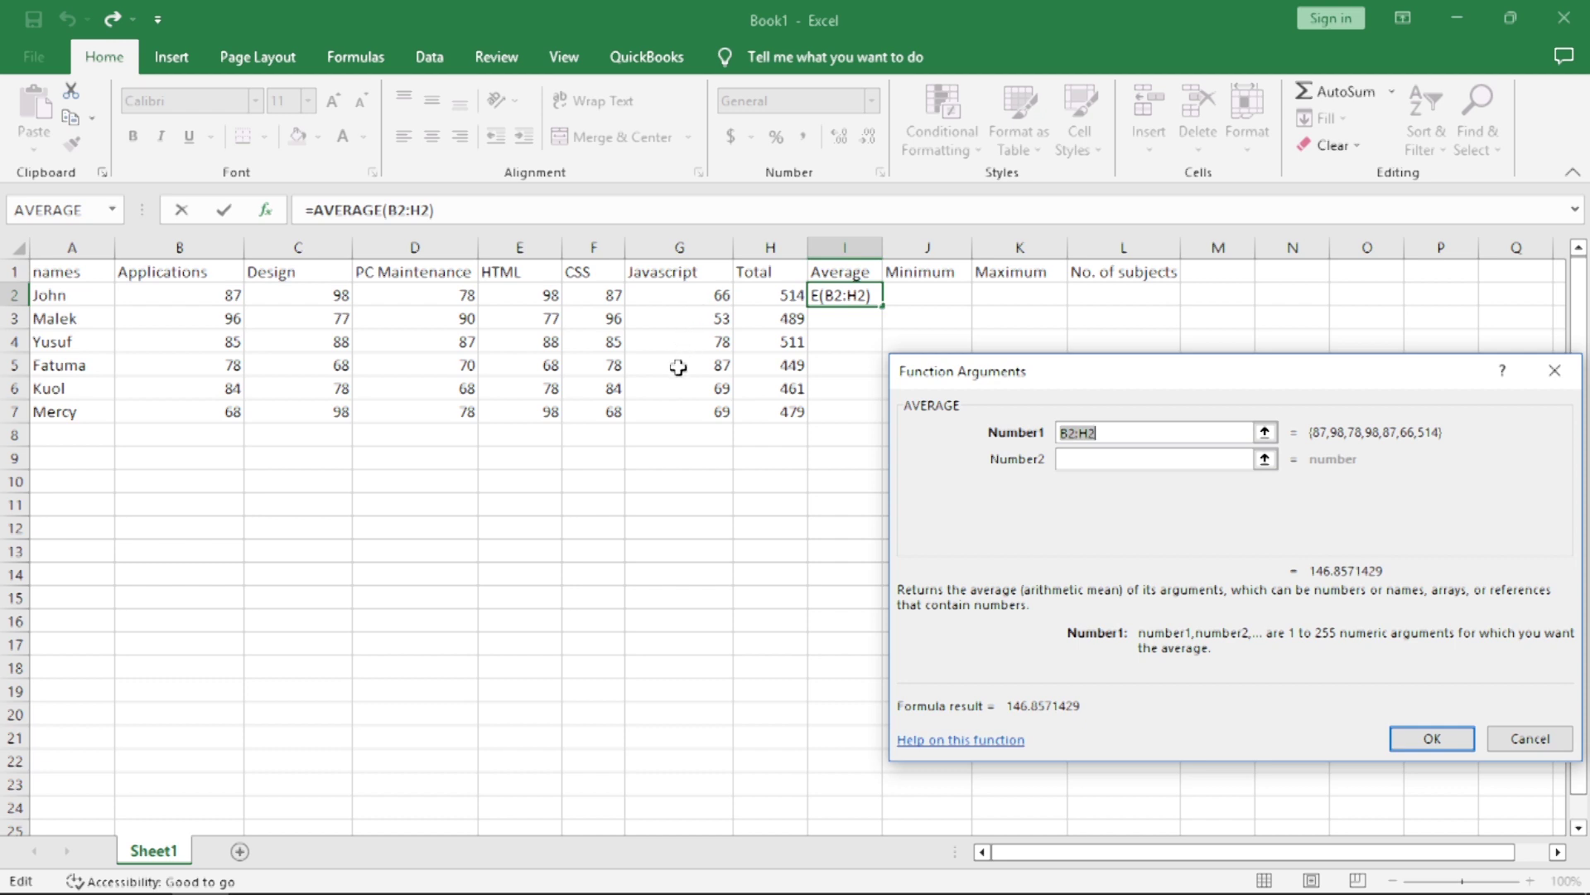
pyautogui.moveTo(130, 295); pyautogui.dragTo(695, 295)
pyautogui.press('Return')
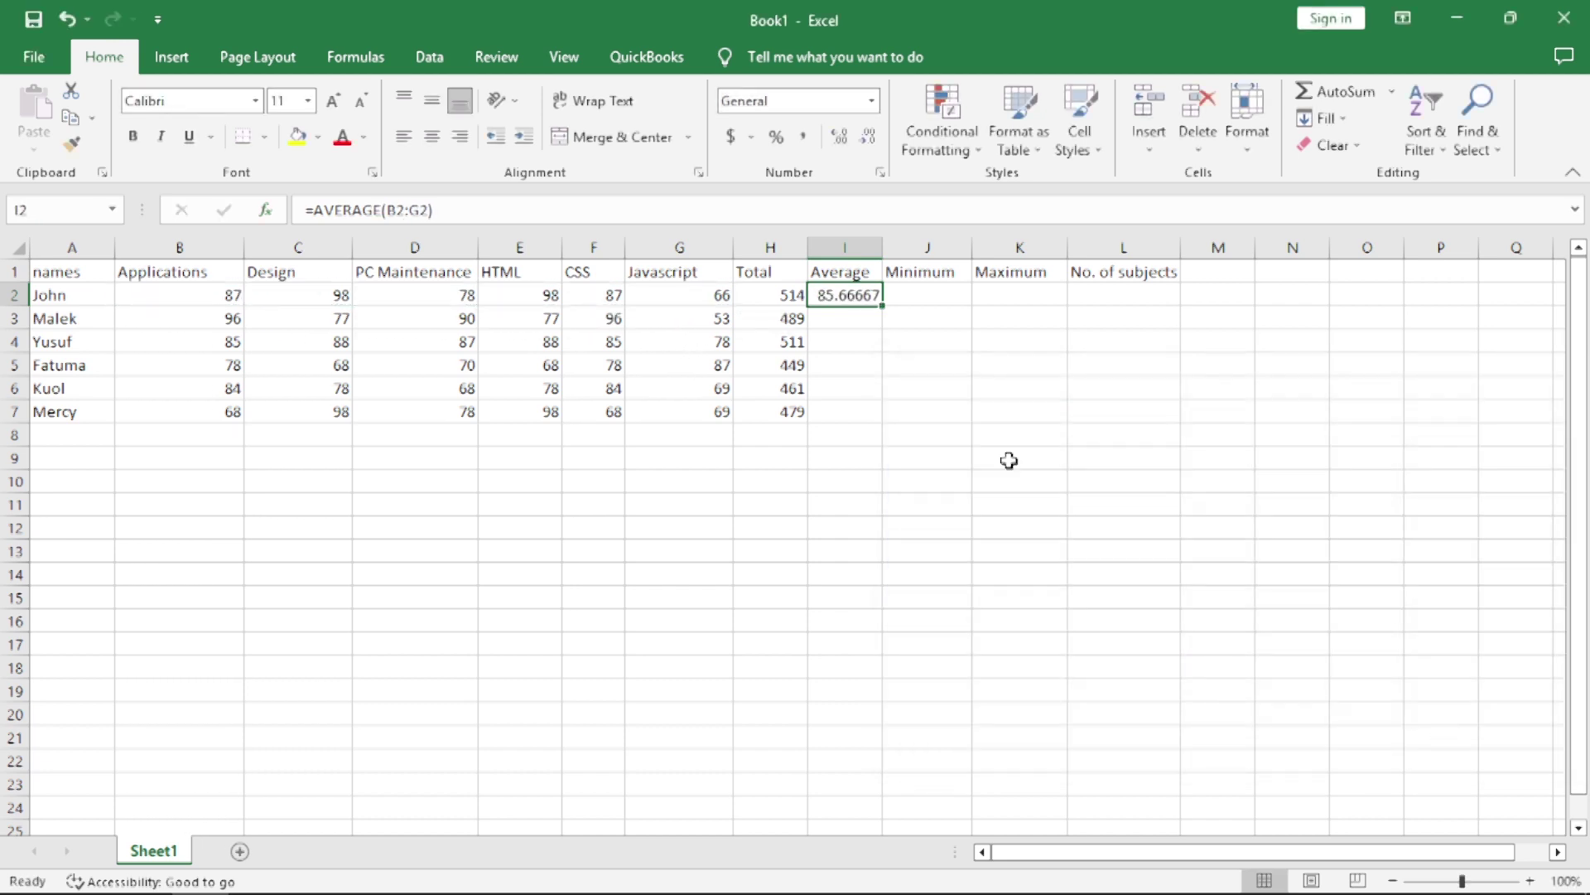
pyautogui.moveTo(883, 306); pyautogui.dragTo(876, 422)
# - Insert =MIN(B2:G2) in J2 and fill it down to J7
pyautogui.click(950, 298)
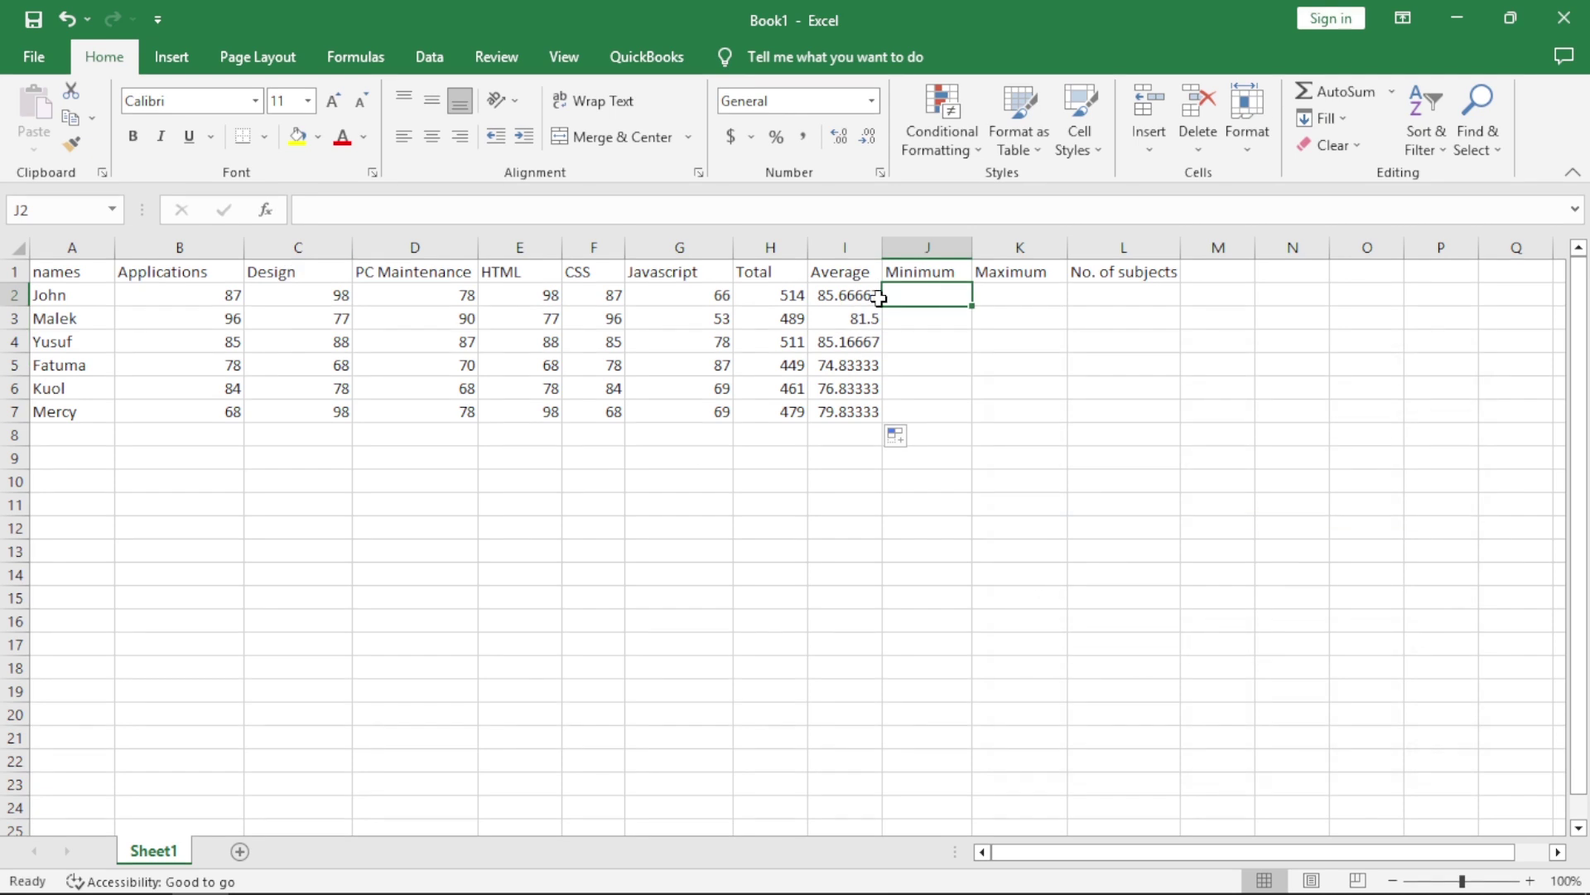
pyautogui.click(265, 209)
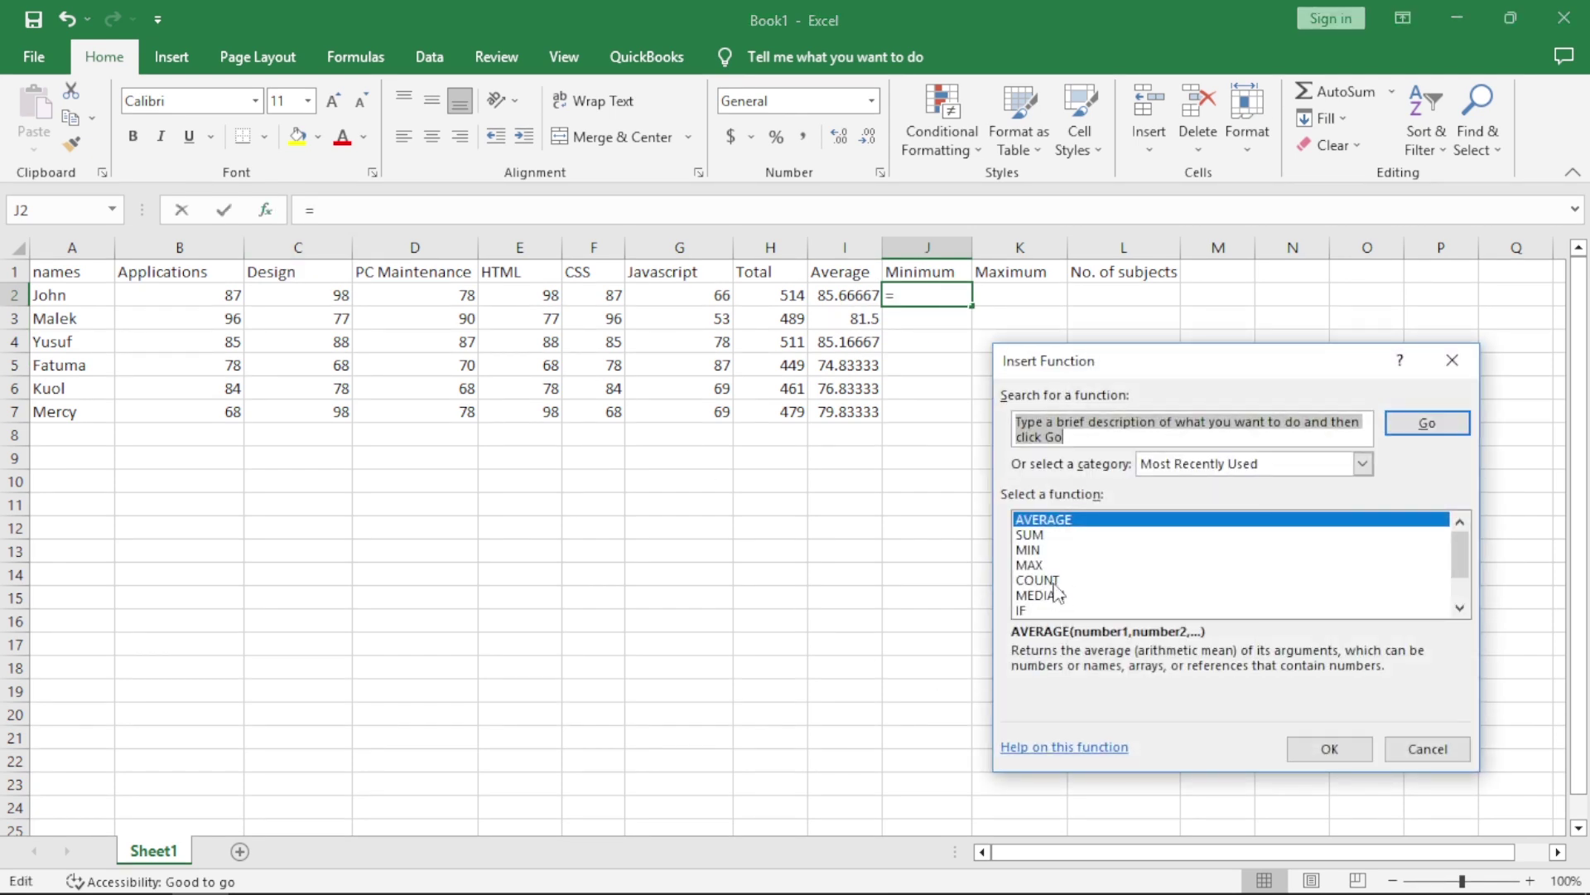
pyautogui.click(1045, 550)
pyautogui.click(1358, 750)
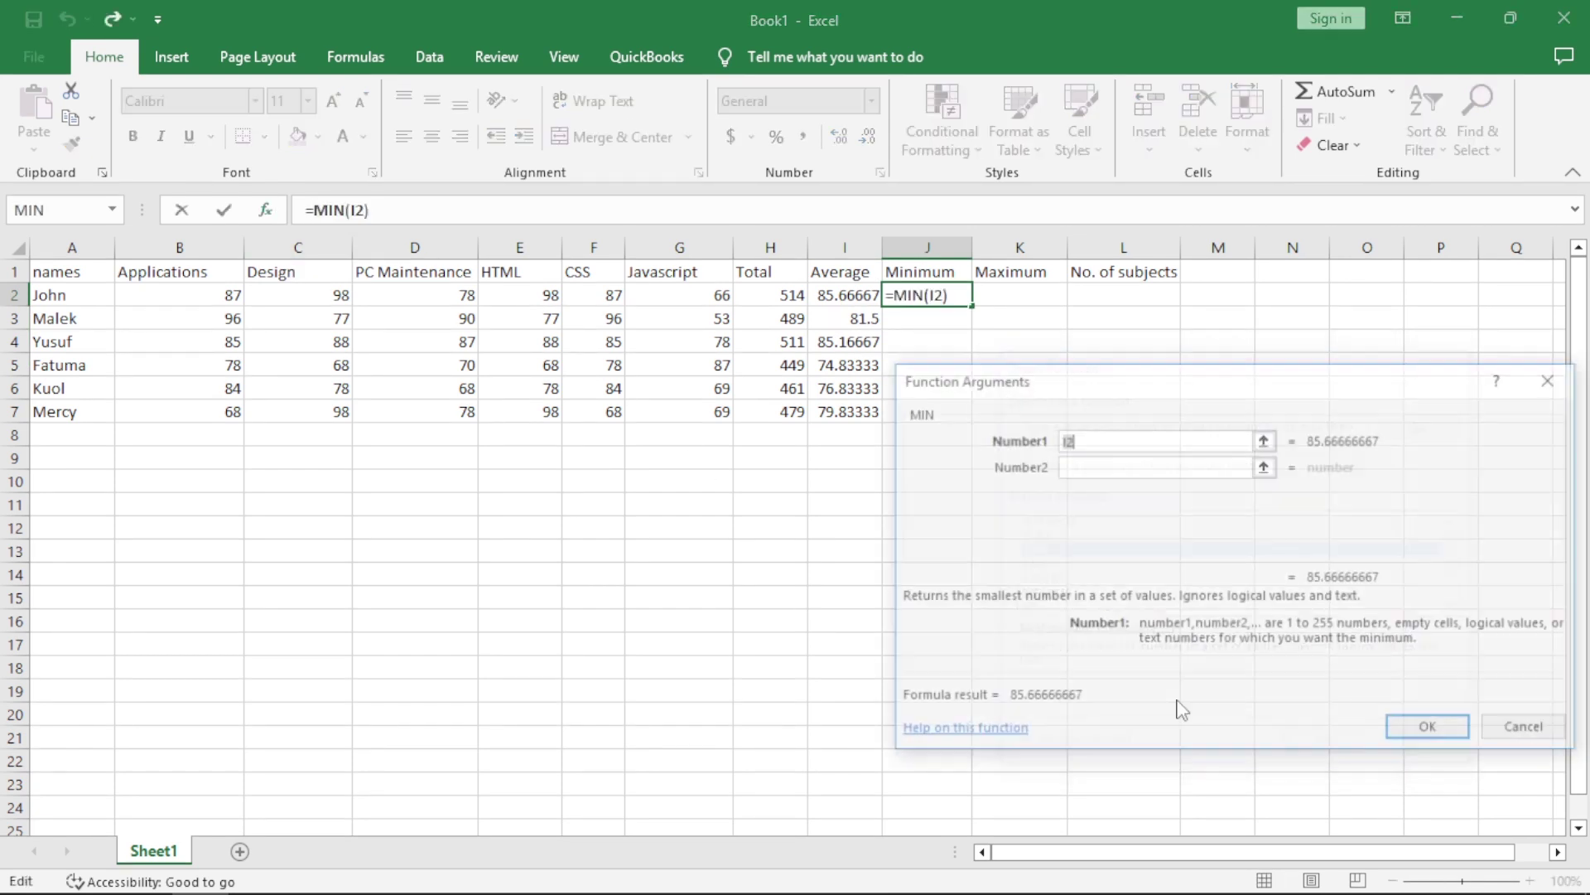
pyautogui.moveTo(222, 300); pyautogui.dragTo(696, 297)
pyautogui.click(1421, 728)
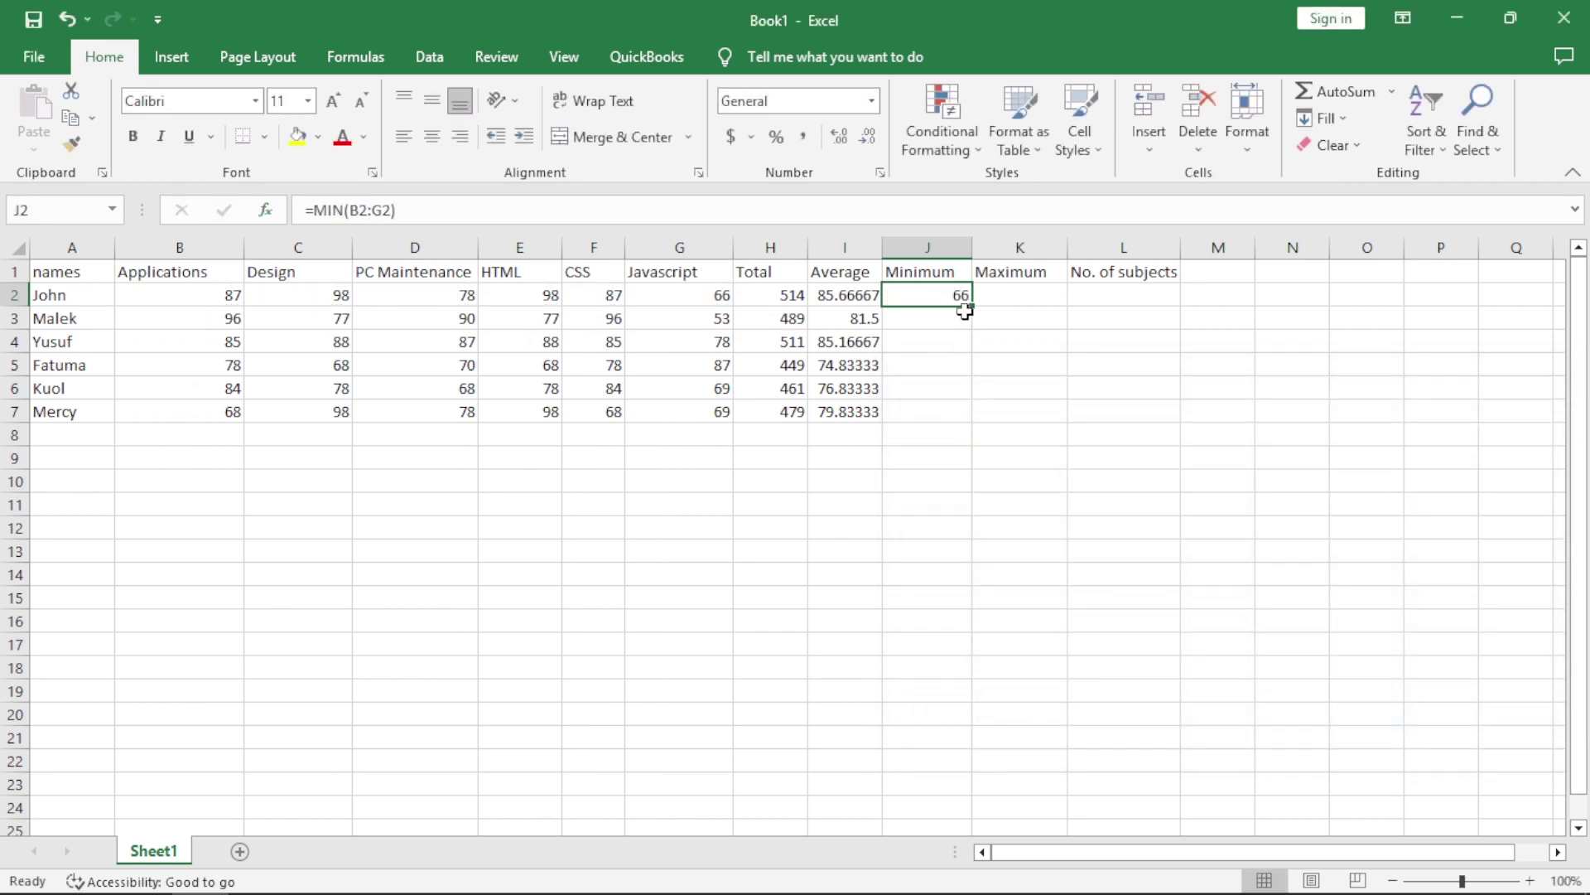
pyautogui.moveTo(973, 347); pyautogui.dragTo(956, 422)
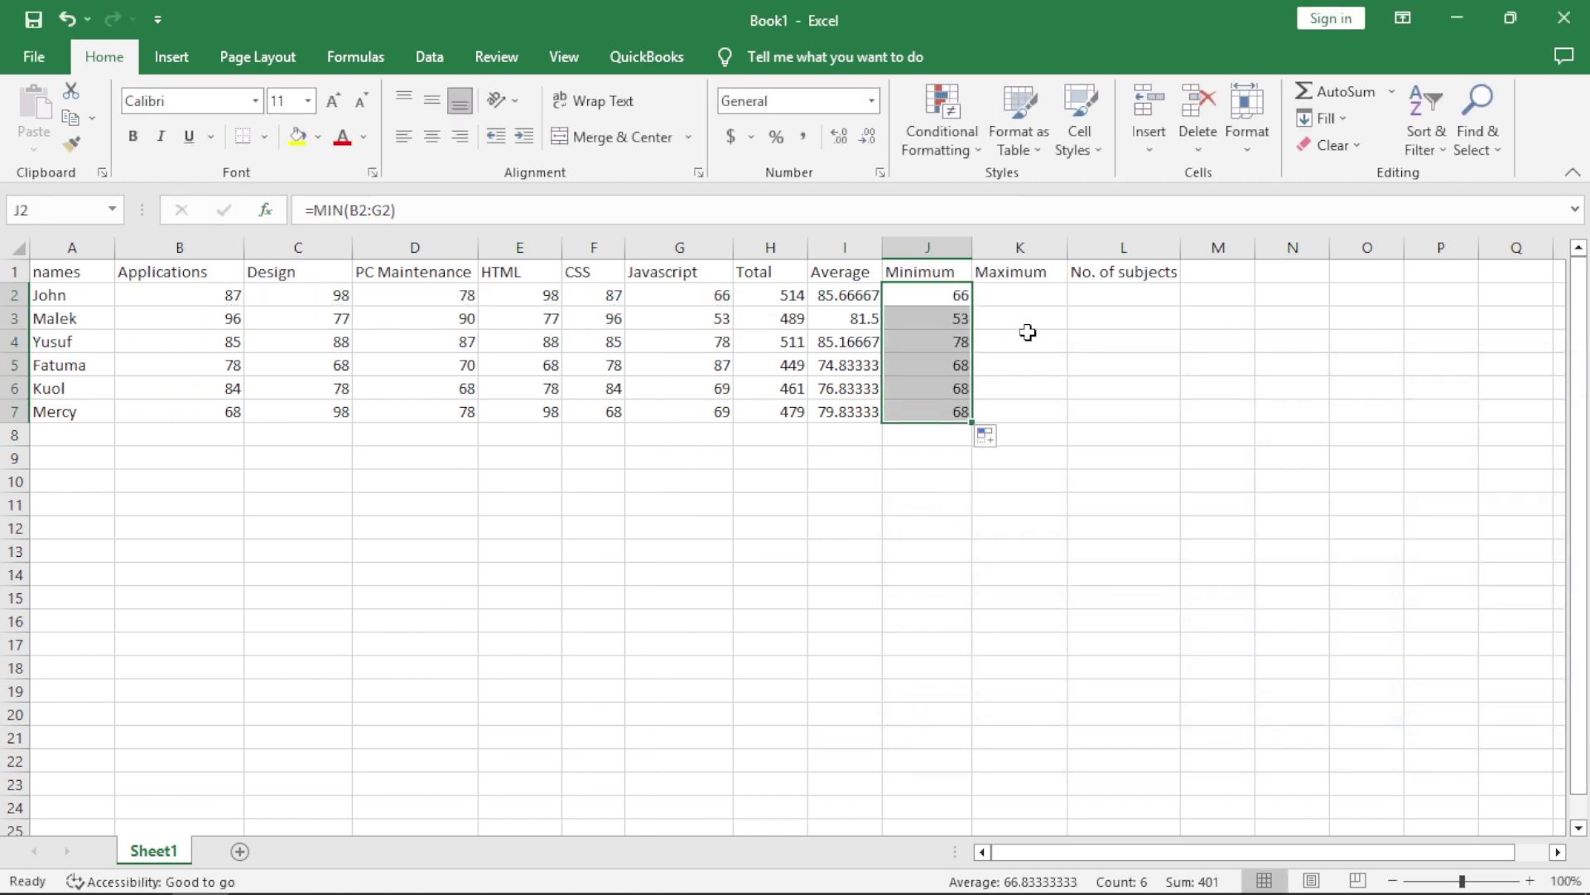
pyautogui.click(1016, 287)
# - Enter =MAX(B2:G2) in K2 and fill it to K7, giving 98, 96, 88, 87, 84, 98
pyautogui.click(267, 209)
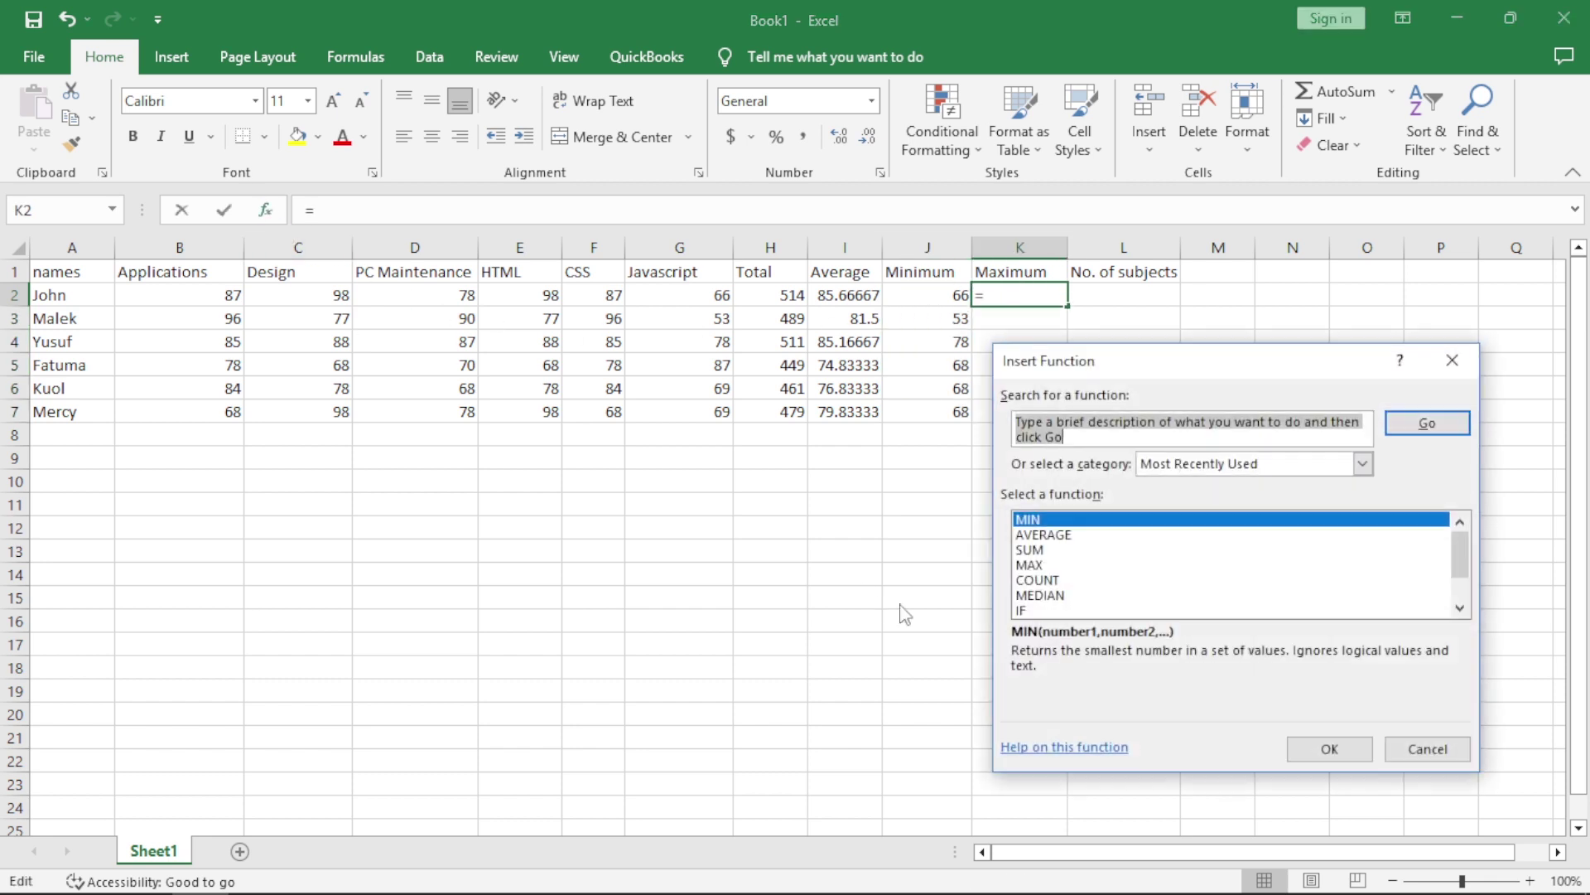
pyautogui.click(1044, 566)
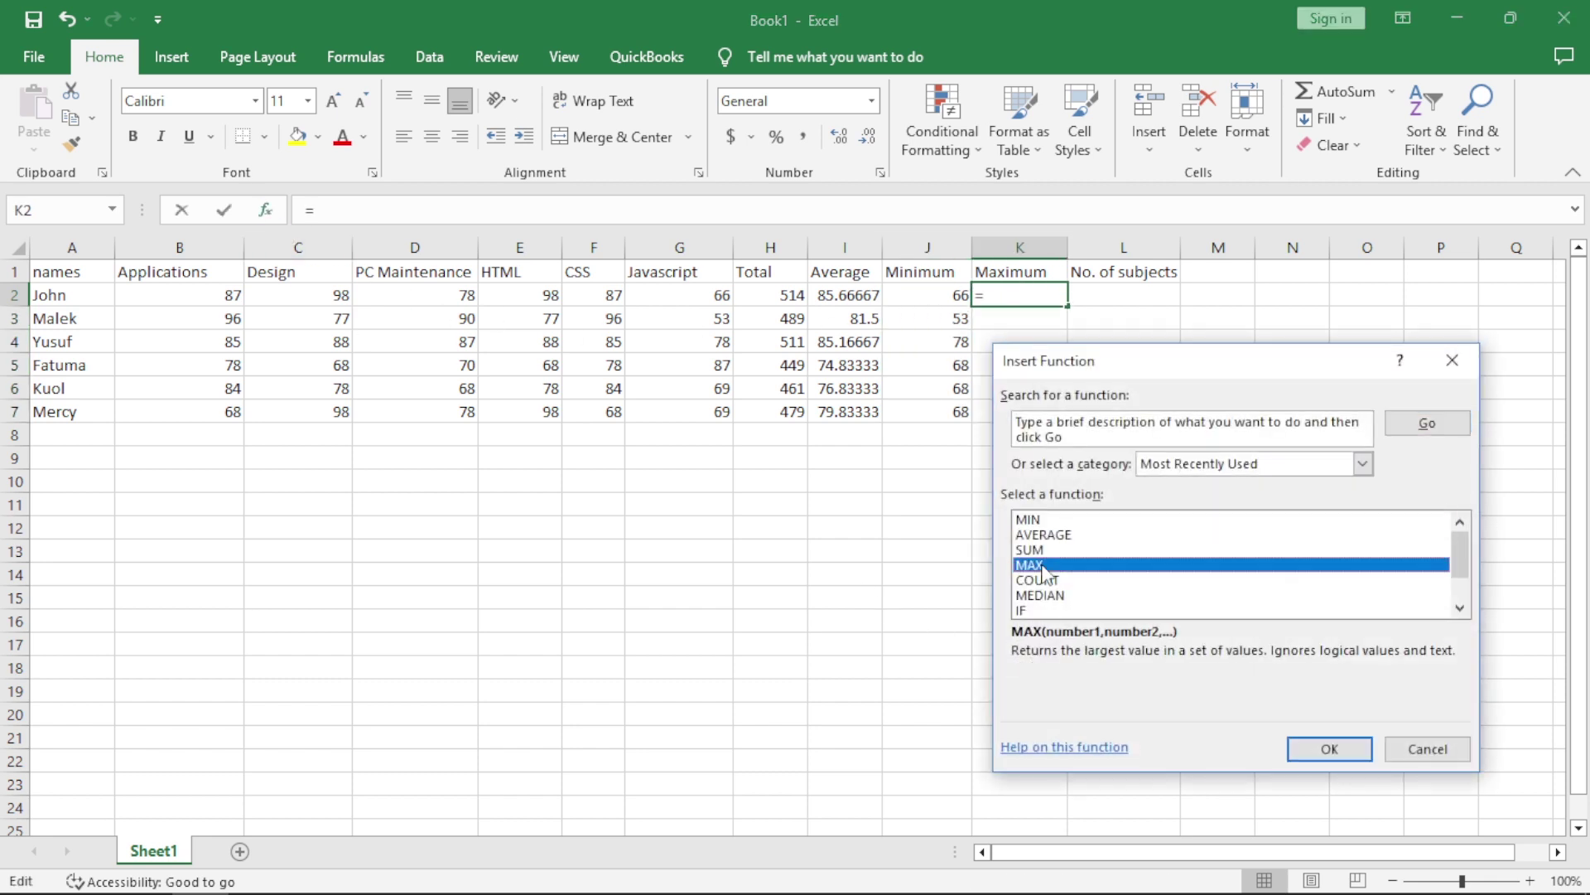
pyautogui.click(1333, 754)
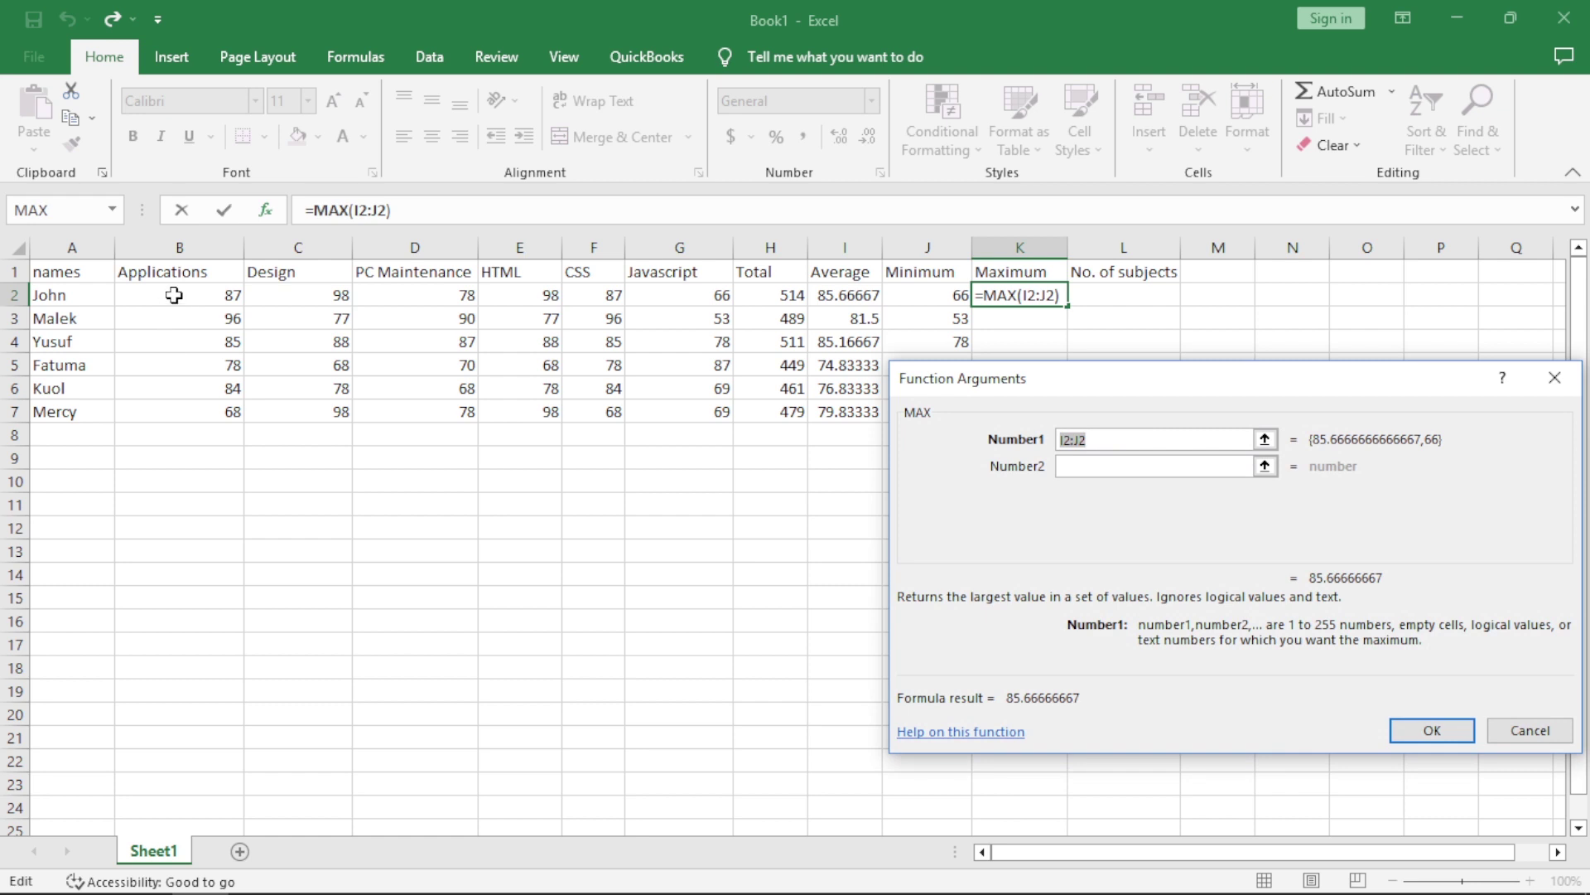
pyautogui.moveTo(171, 295); pyautogui.dragTo(671, 298)
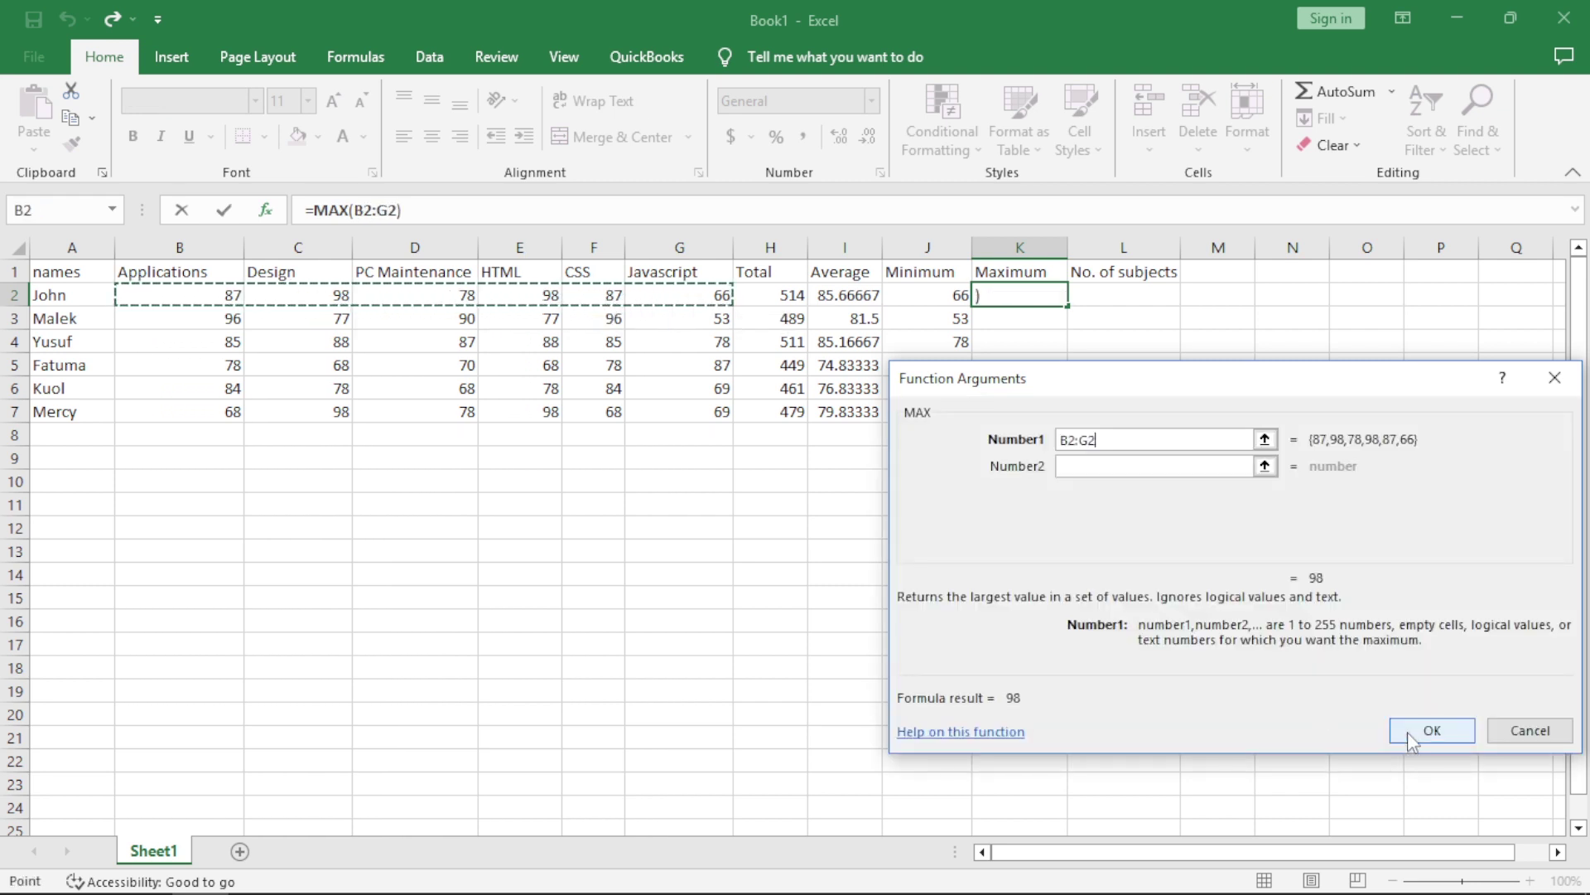
pyautogui.click(1418, 732)
pyautogui.moveTo(1066, 307); pyautogui.dragTo(1048, 416)
pyautogui.click(1145, 295)
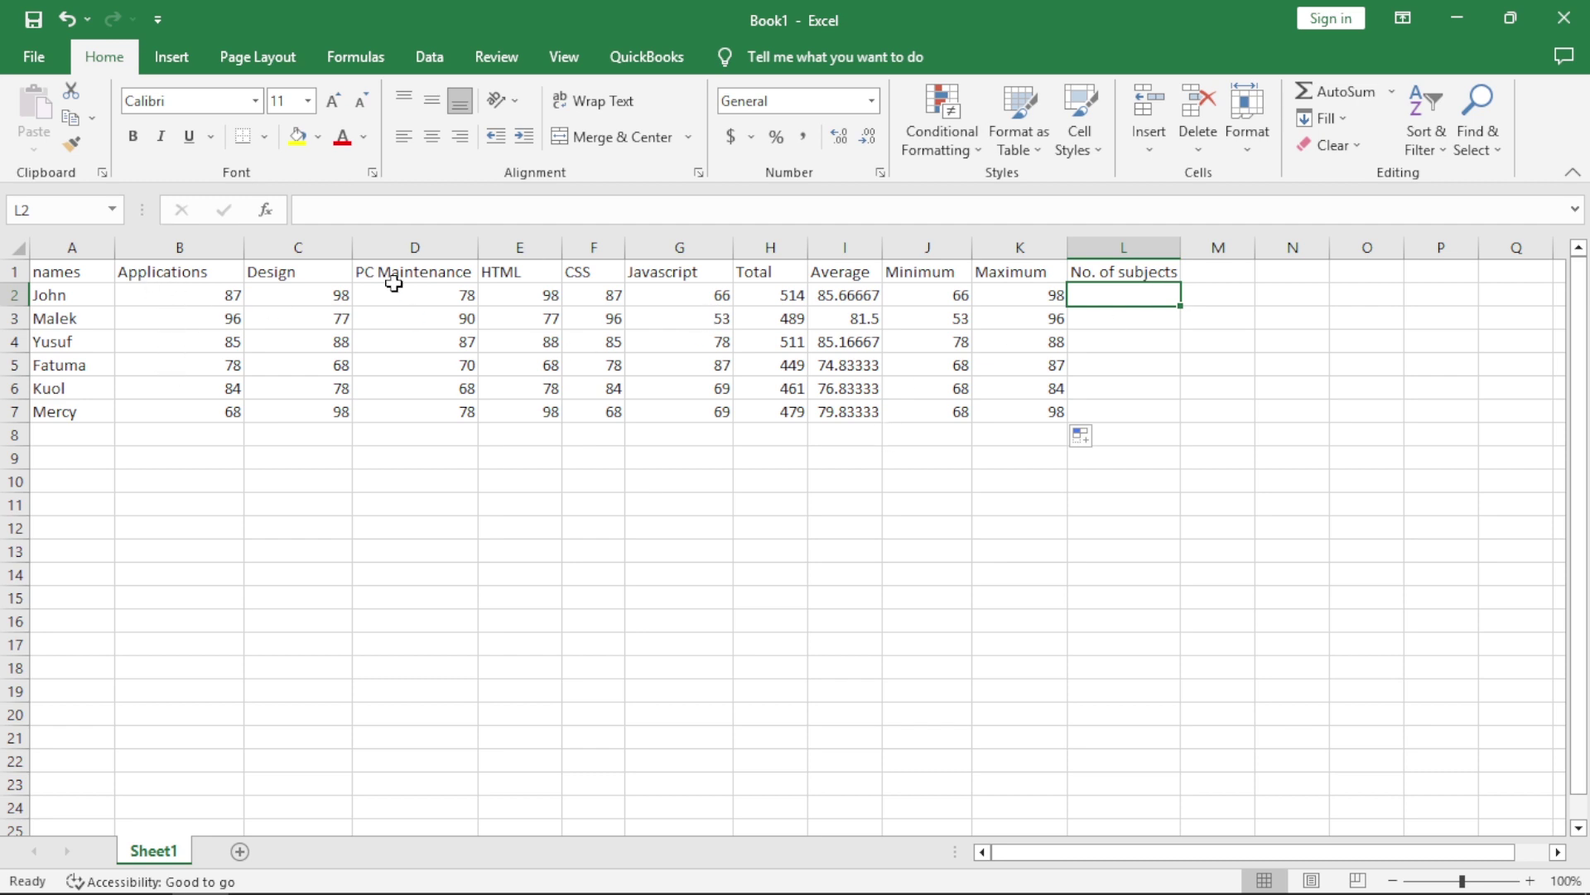
# - Enter =COUNT(B2:G2) in L2 and fill it down to L7, showing 6 for each student
pyautogui.click(265, 210)
pyautogui.click(1040, 581)
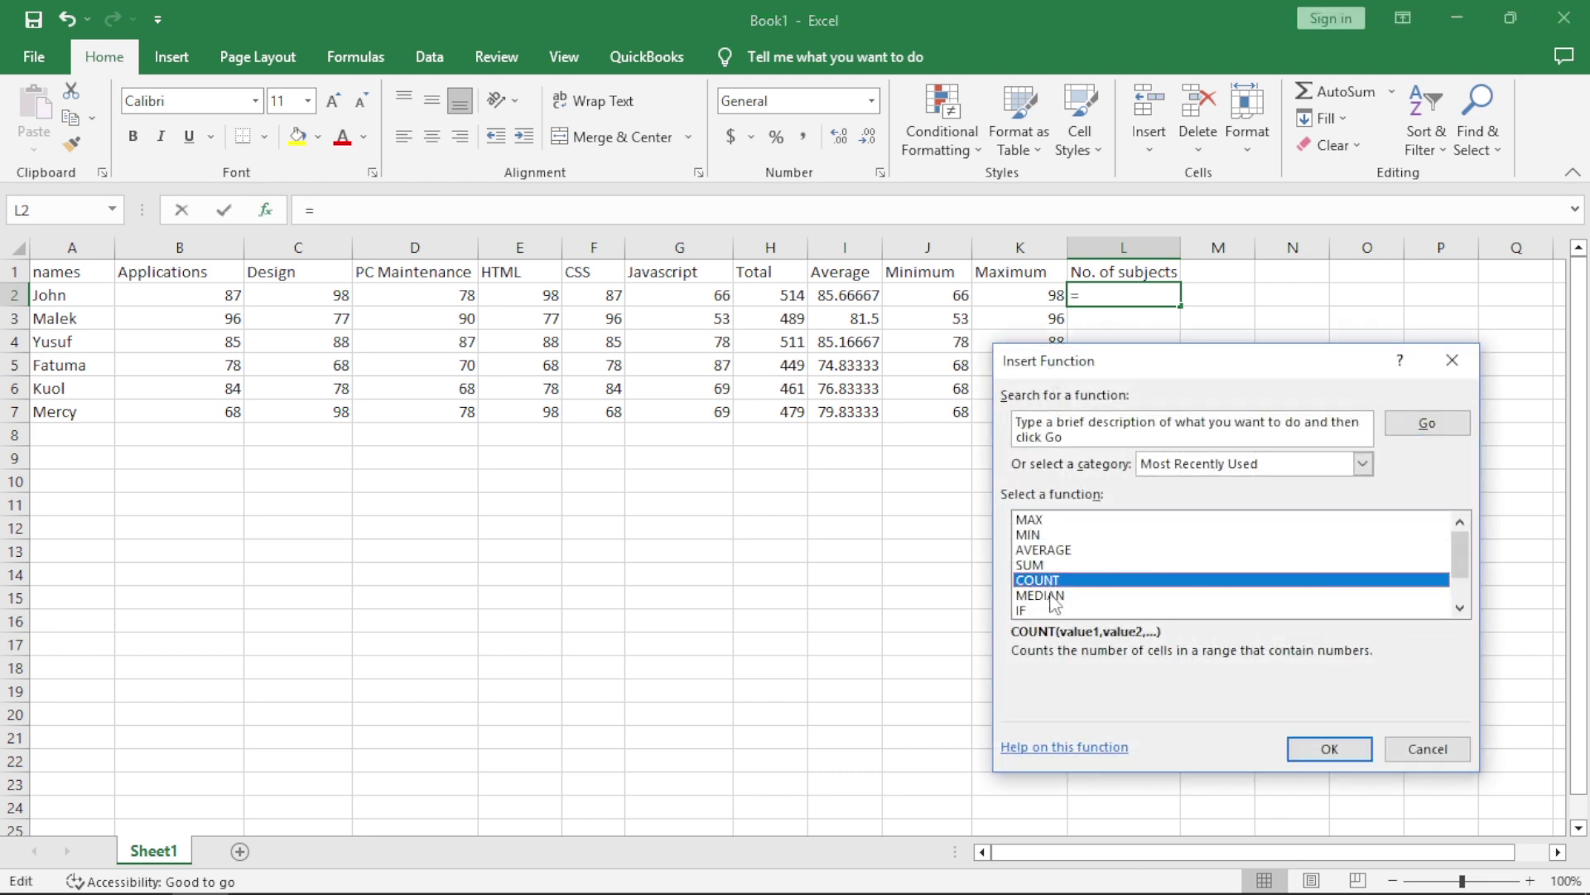
pyautogui.click(1326, 749)
pyautogui.moveTo(217, 291); pyautogui.dragTo(704, 297)
pyautogui.click(1421, 730)
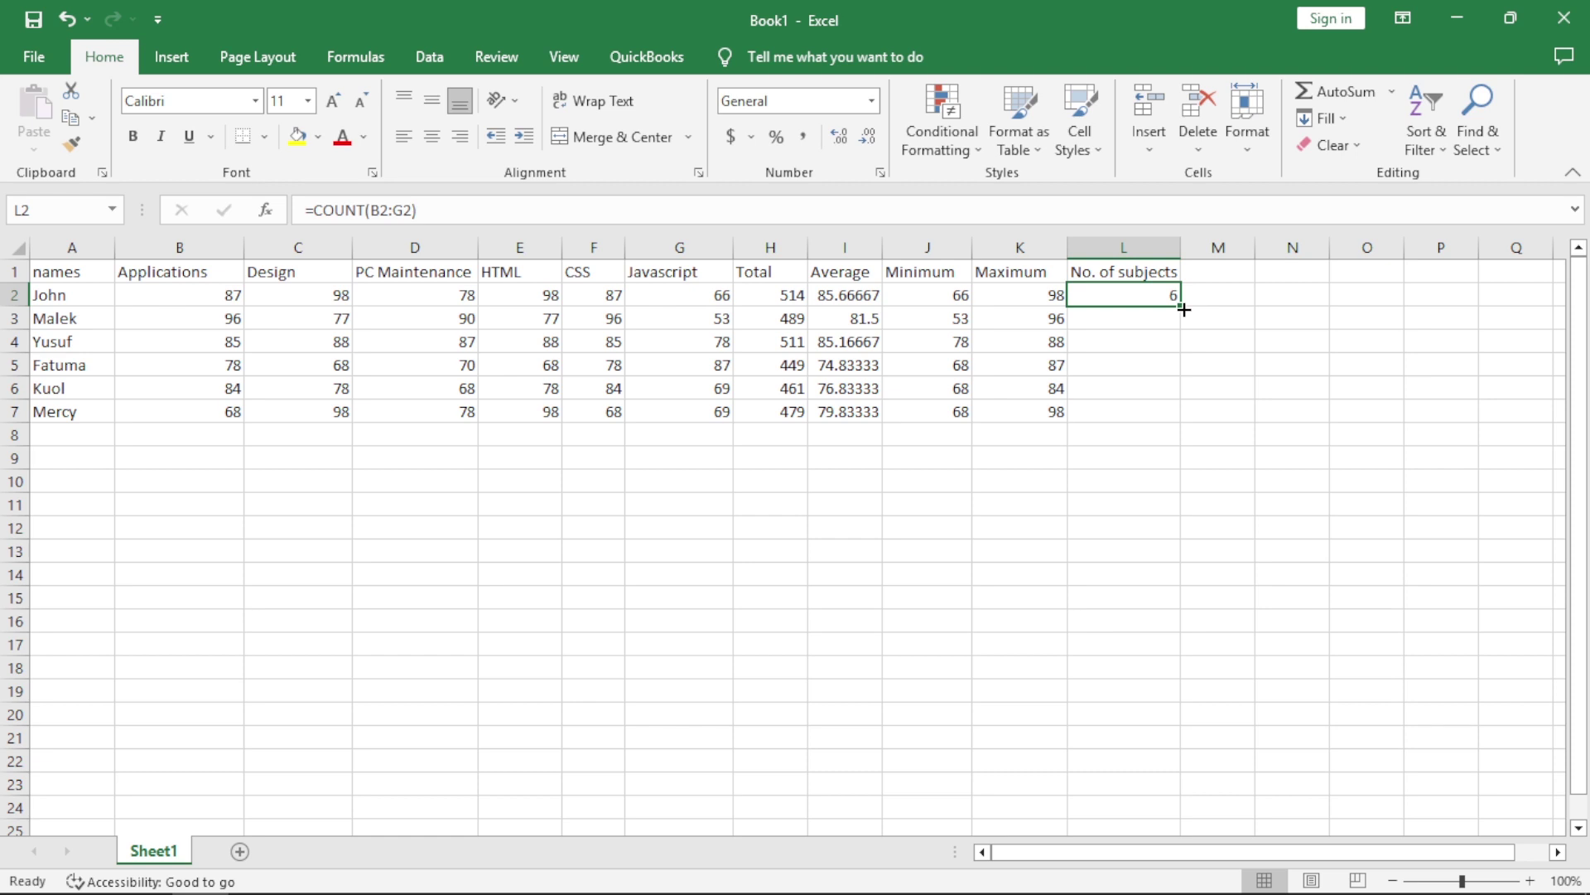
pyautogui.moveTo(1178, 307); pyautogui.dragTo(1156, 422)
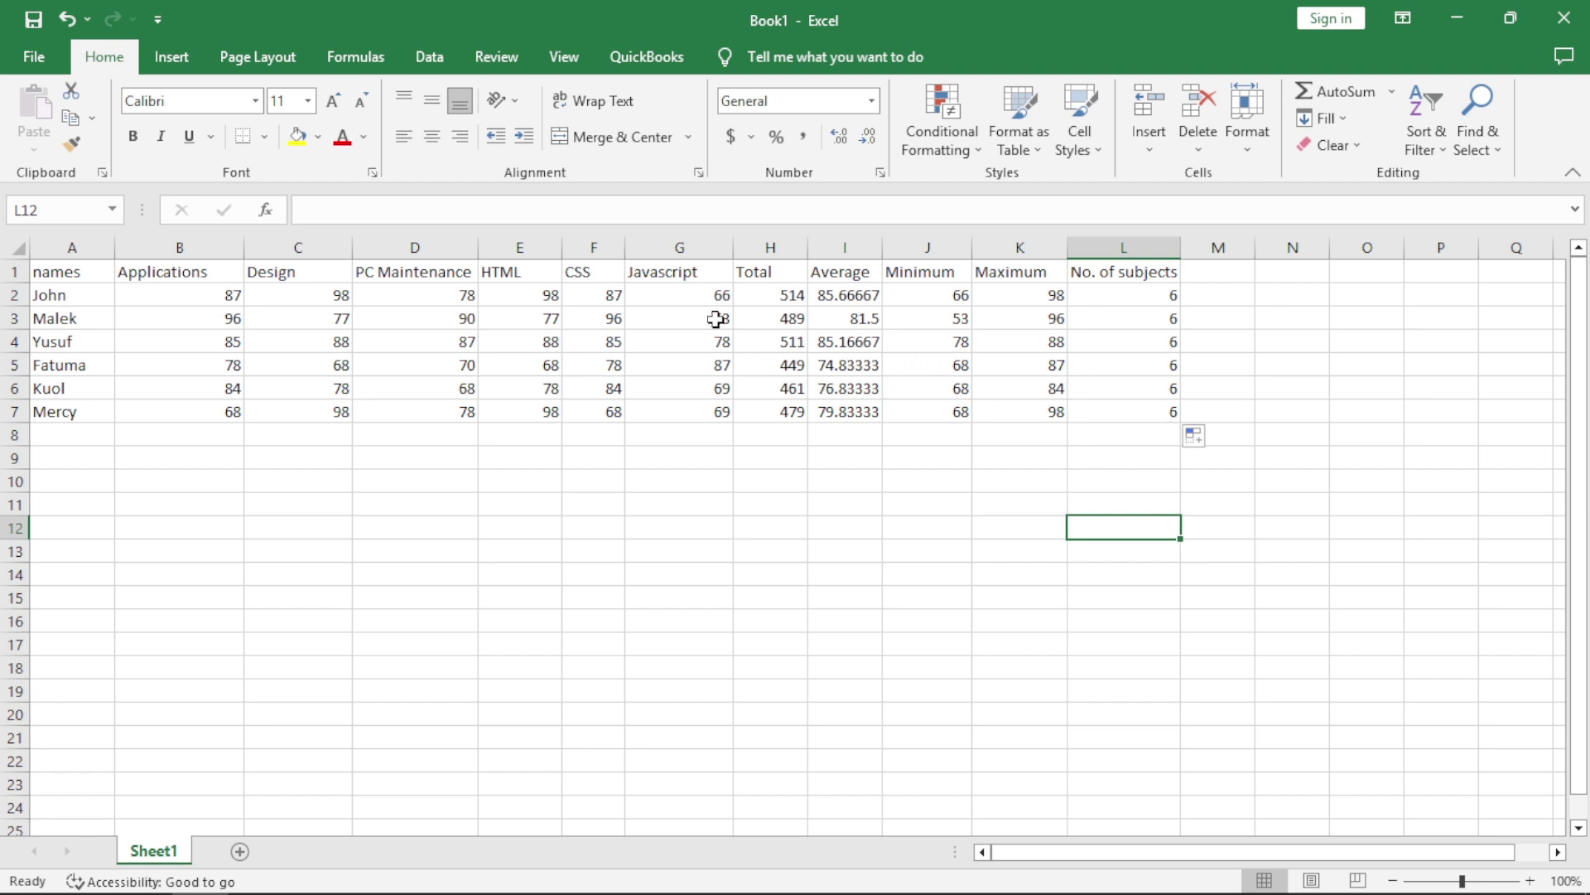
# - Delete the Total values in H2:H7, backing out an accidental AutoSum along the way
pyautogui.moveTo(775, 294); pyautogui.dragTo(779, 411)
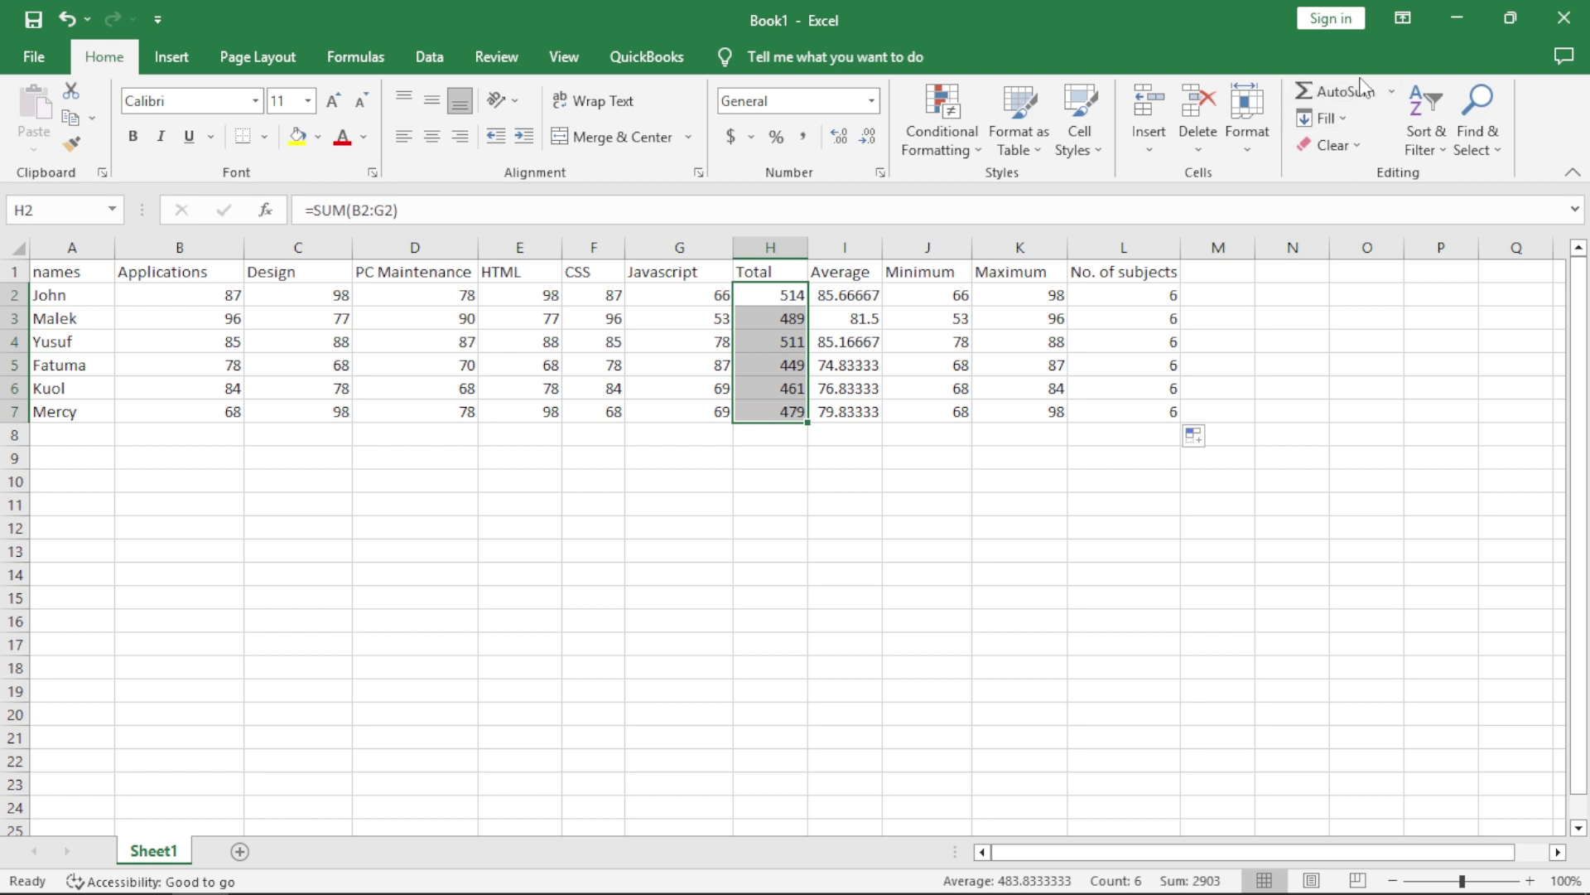
pyautogui.click(714, 597)
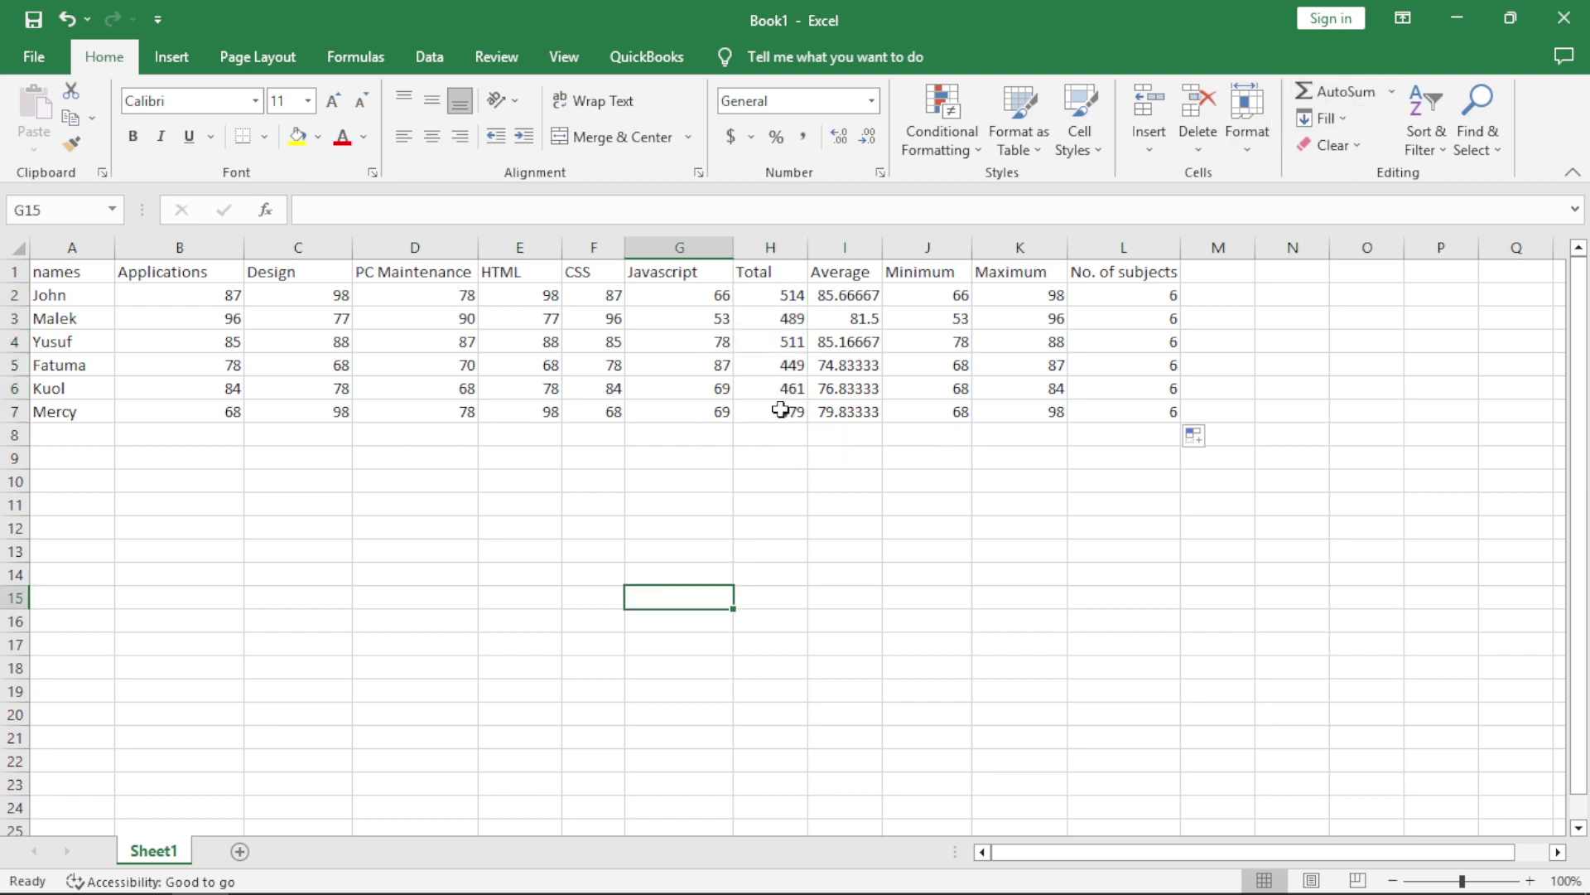
pyautogui.moveTo(791, 294); pyautogui.dragTo(782, 412)
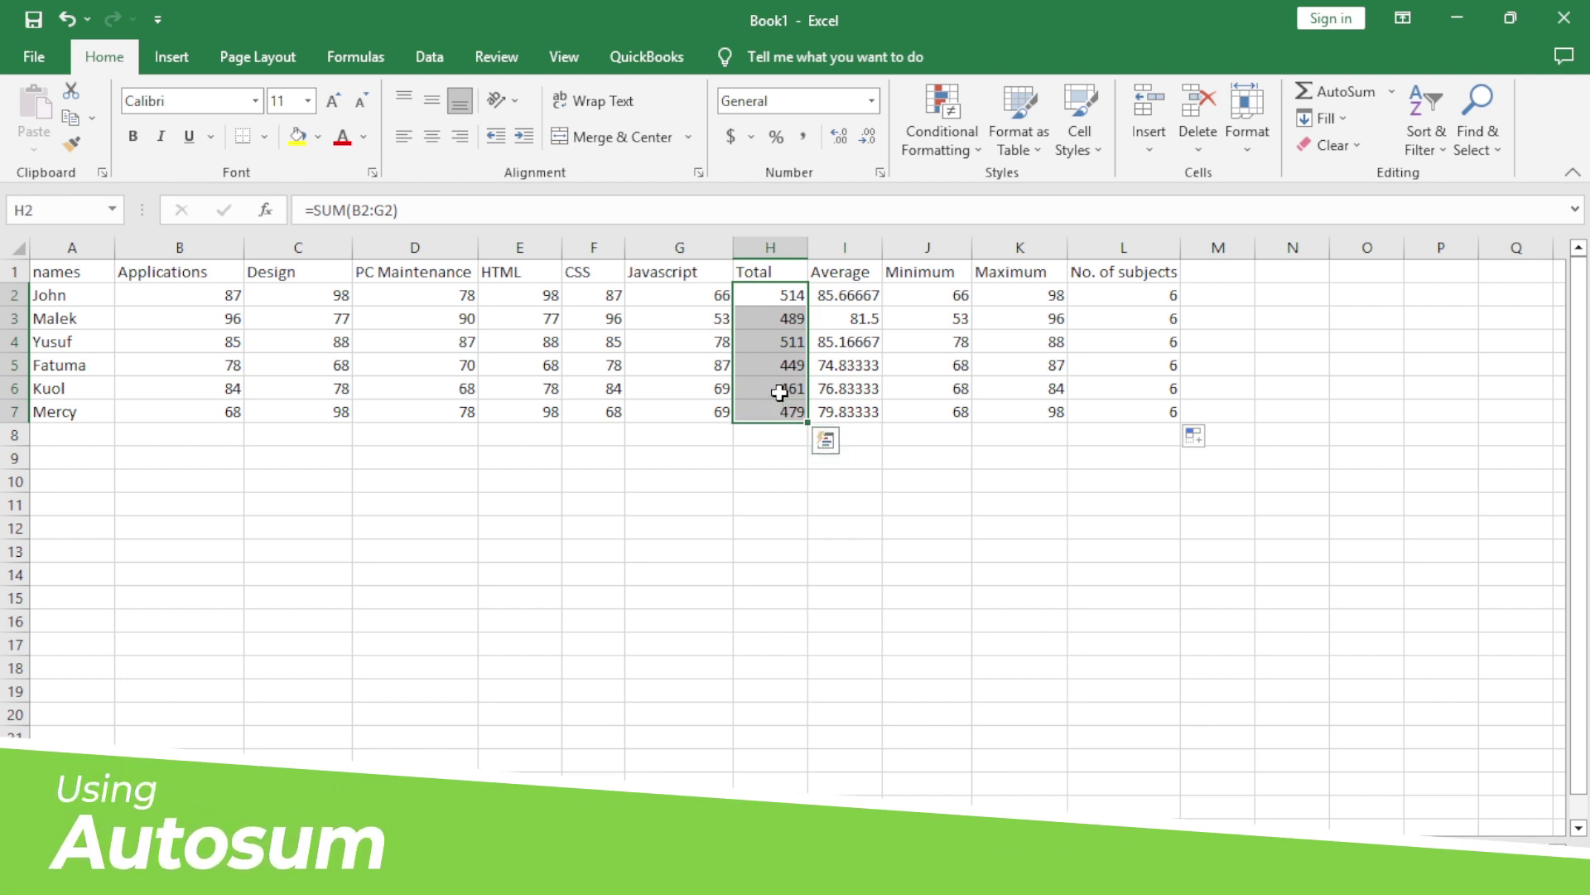
pyautogui.hotkey('alt', '=')
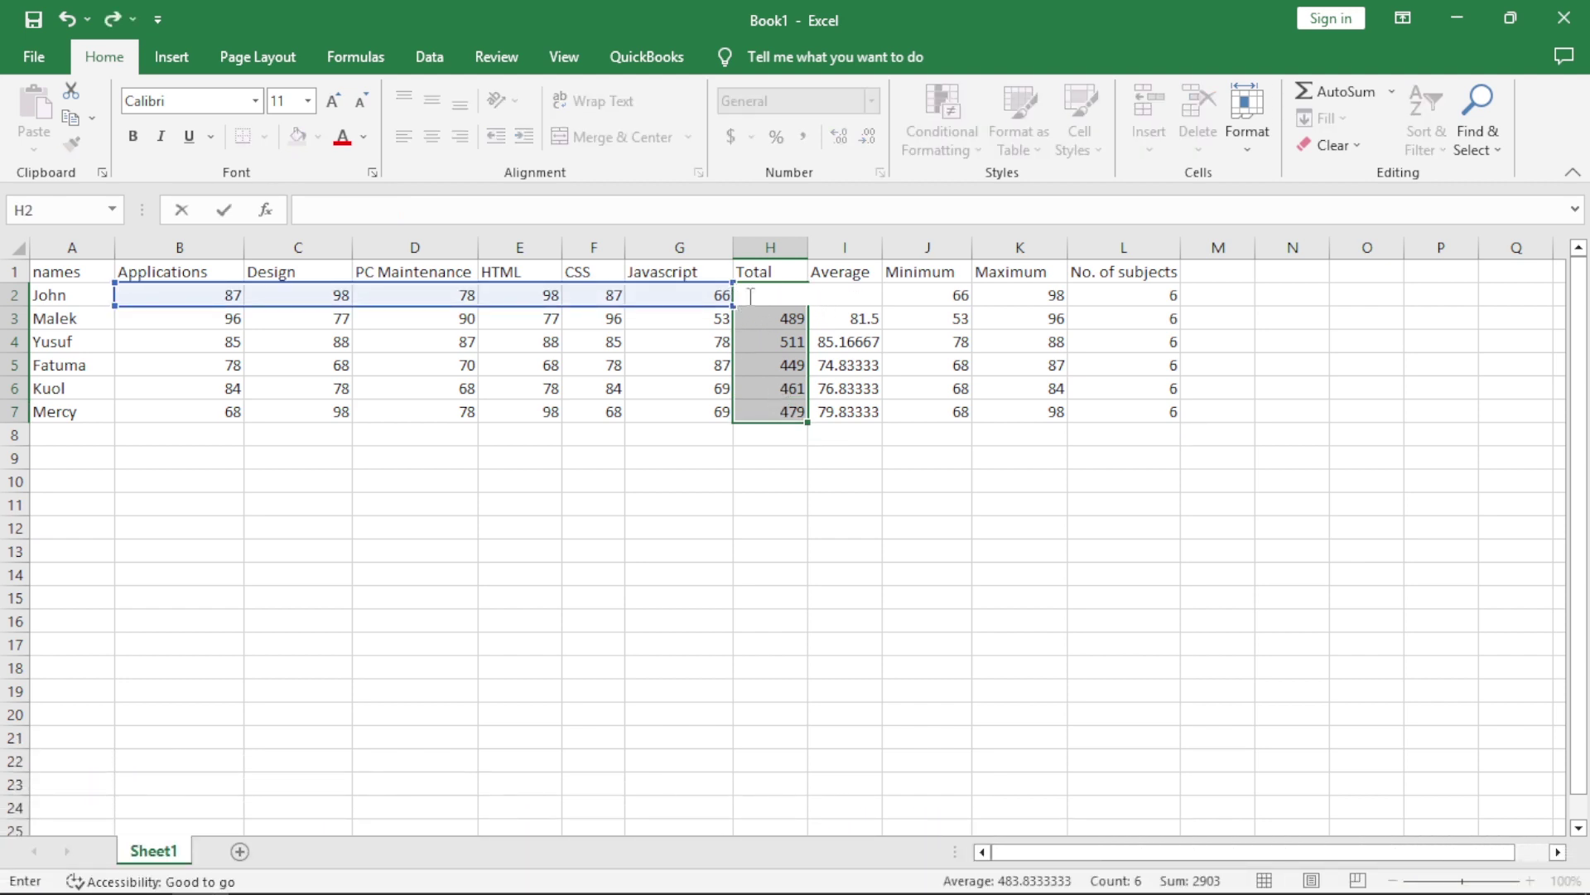
pyautogui.press('Escape')
pyautogui.hotkey('ctrl', 'y')
pyautogui.moveTo(755, 296); pyautogui.dragTo(776, 400)
pyautogui.press('Delete')
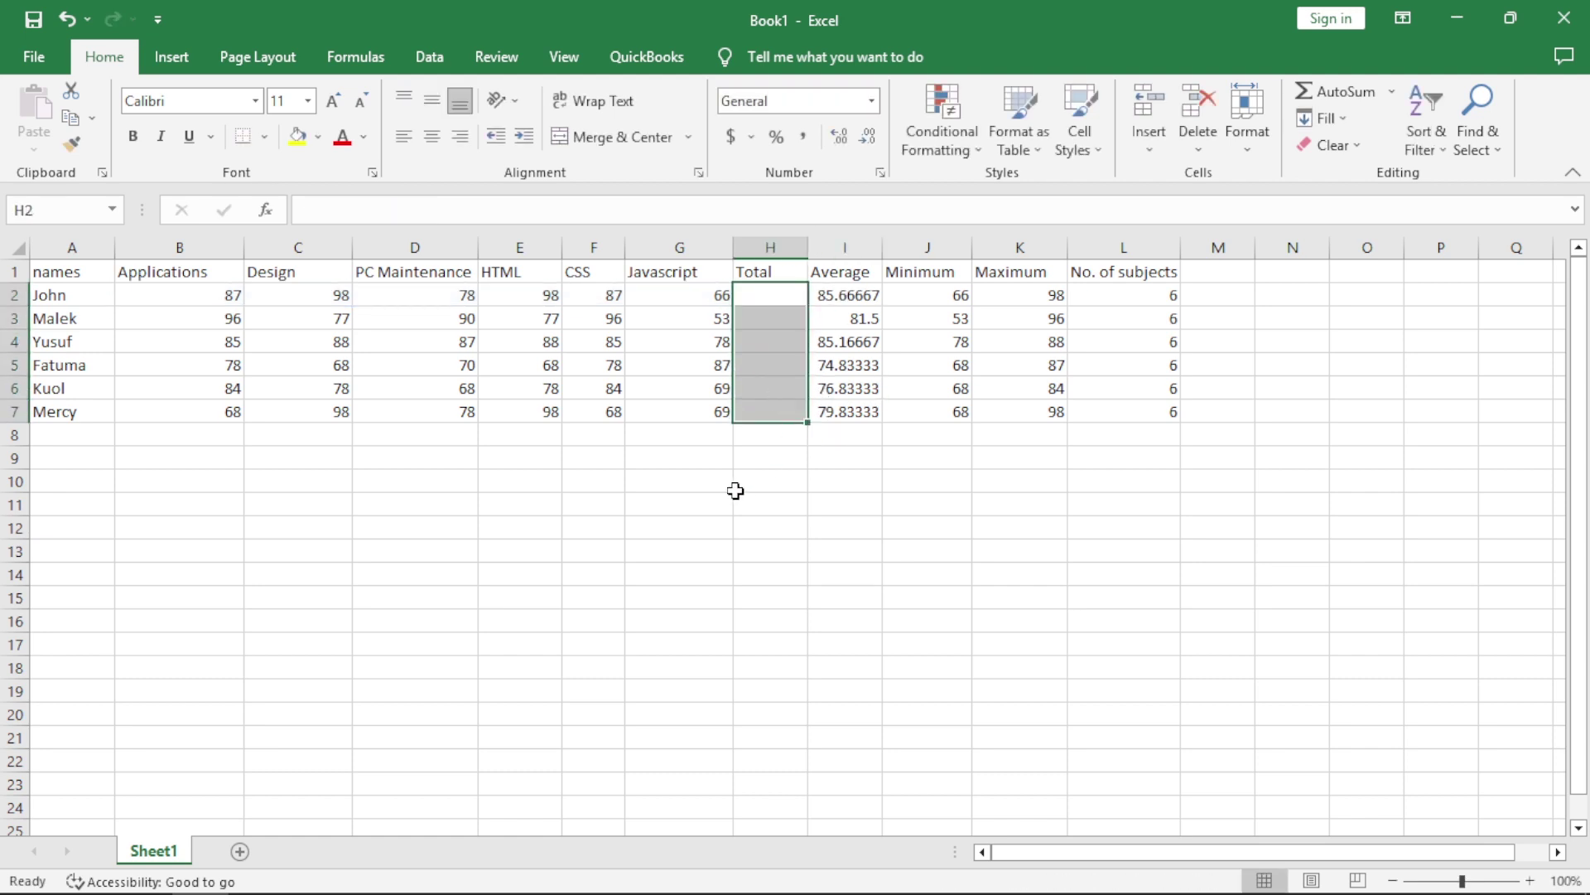
pyautogui.click(736, 491)
pyautogui.click(782, 294)
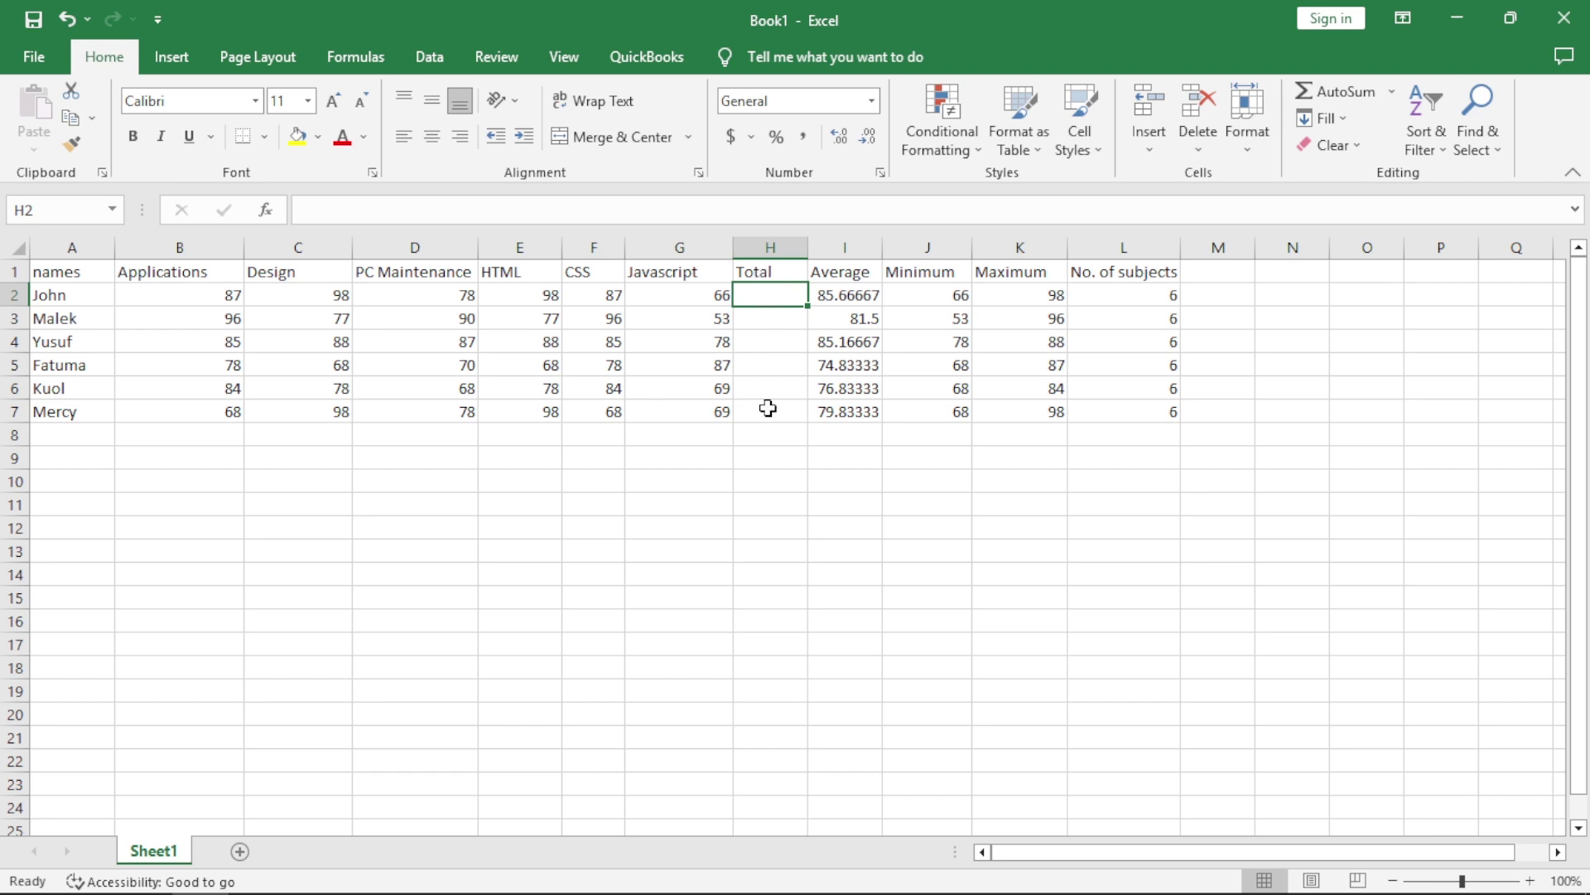
# - AutoSum B2:H7 so Total reads 514, 489, 511, 449, 461 and 479
pyautogui.moveTo(224, 298); pyautogui.dragTo(799, 411)
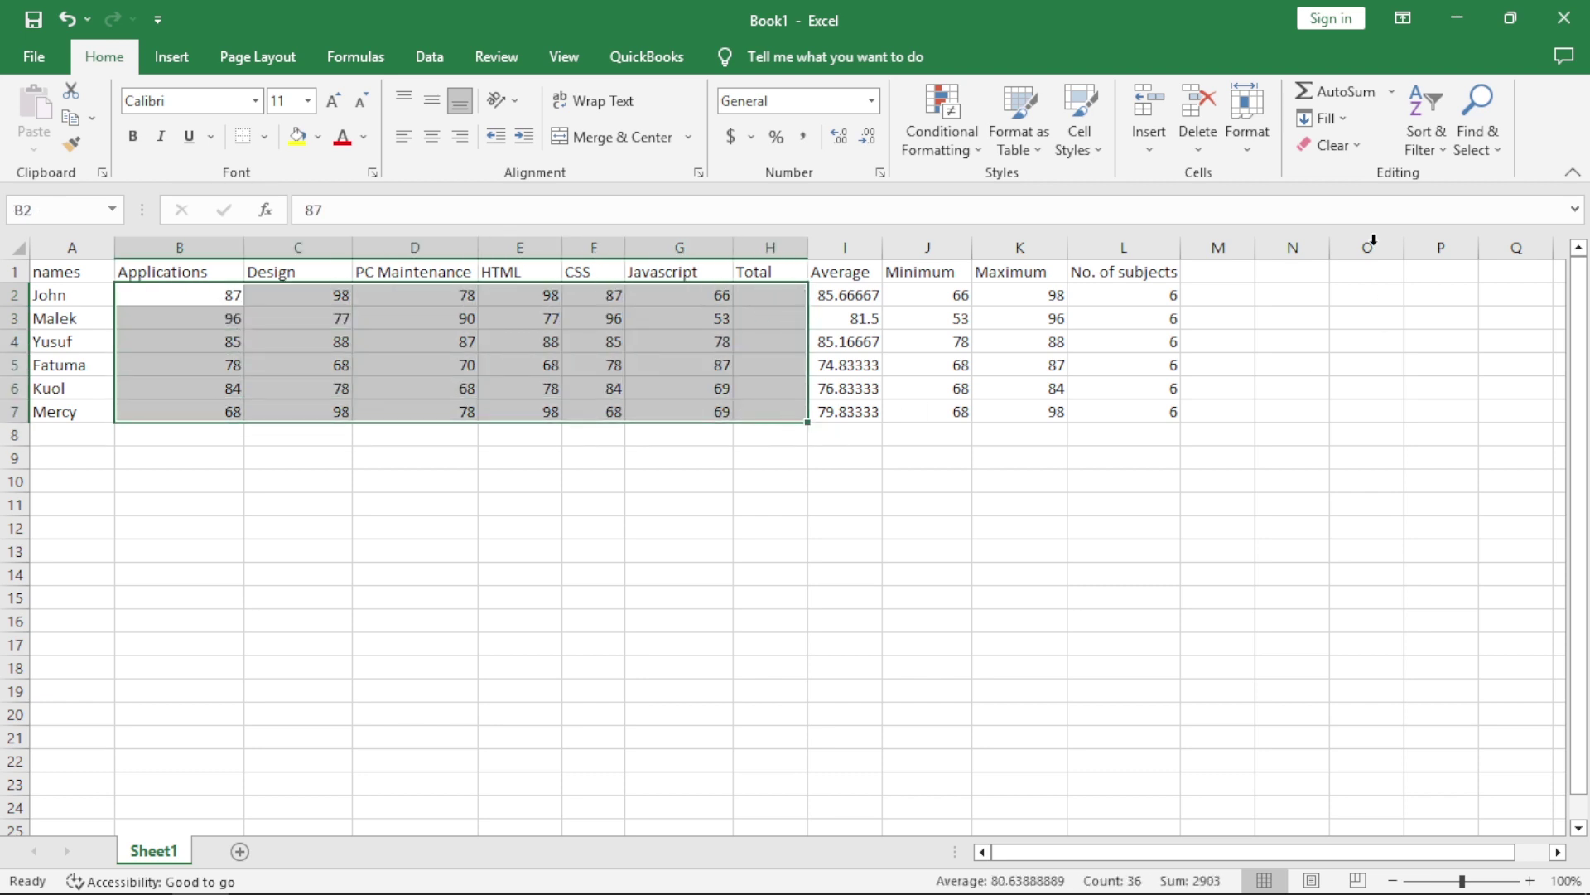
pyautogui.click(1358, 92)
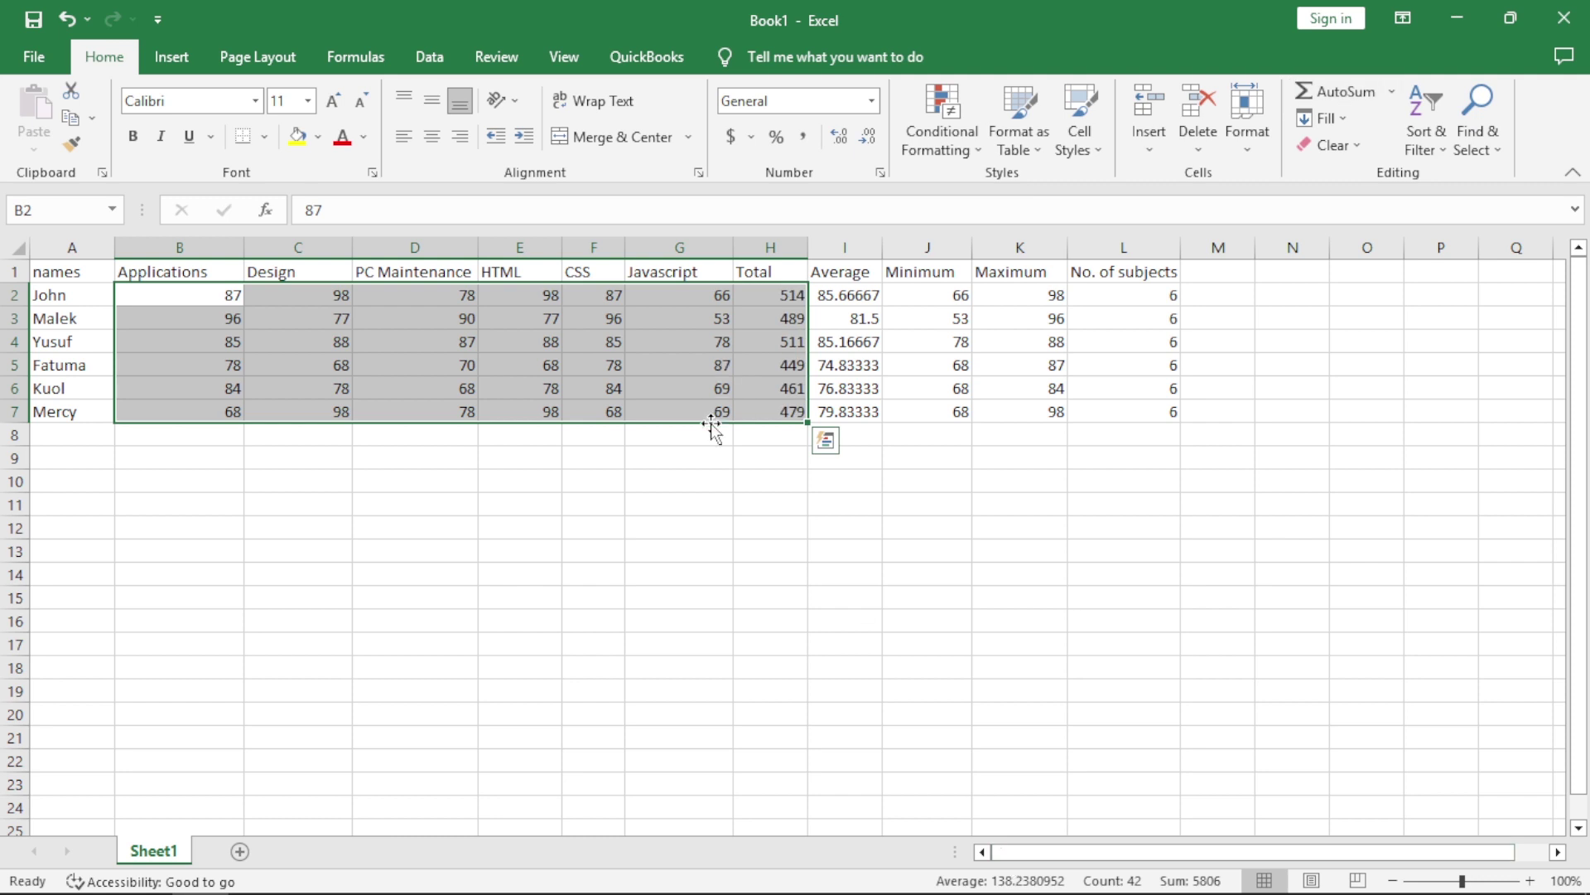